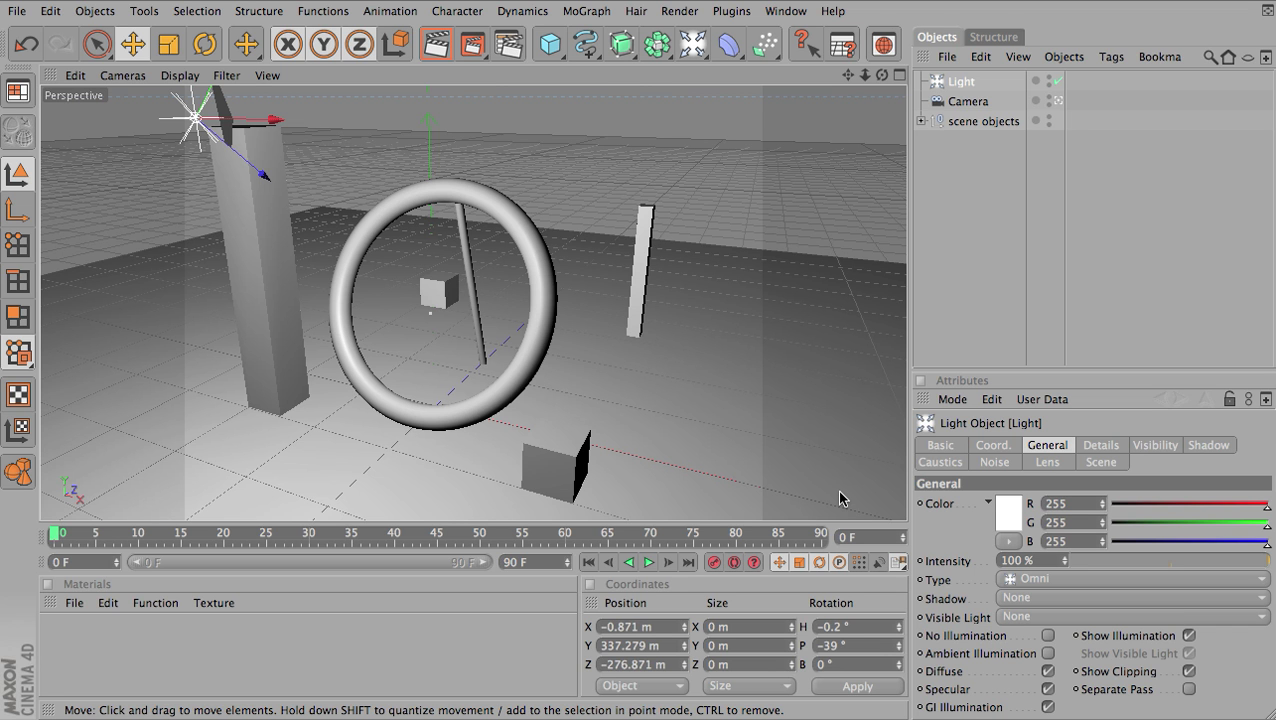
Step: Inspect the contents of the scene objects group and the camera's object properties
left_click(928, 143)
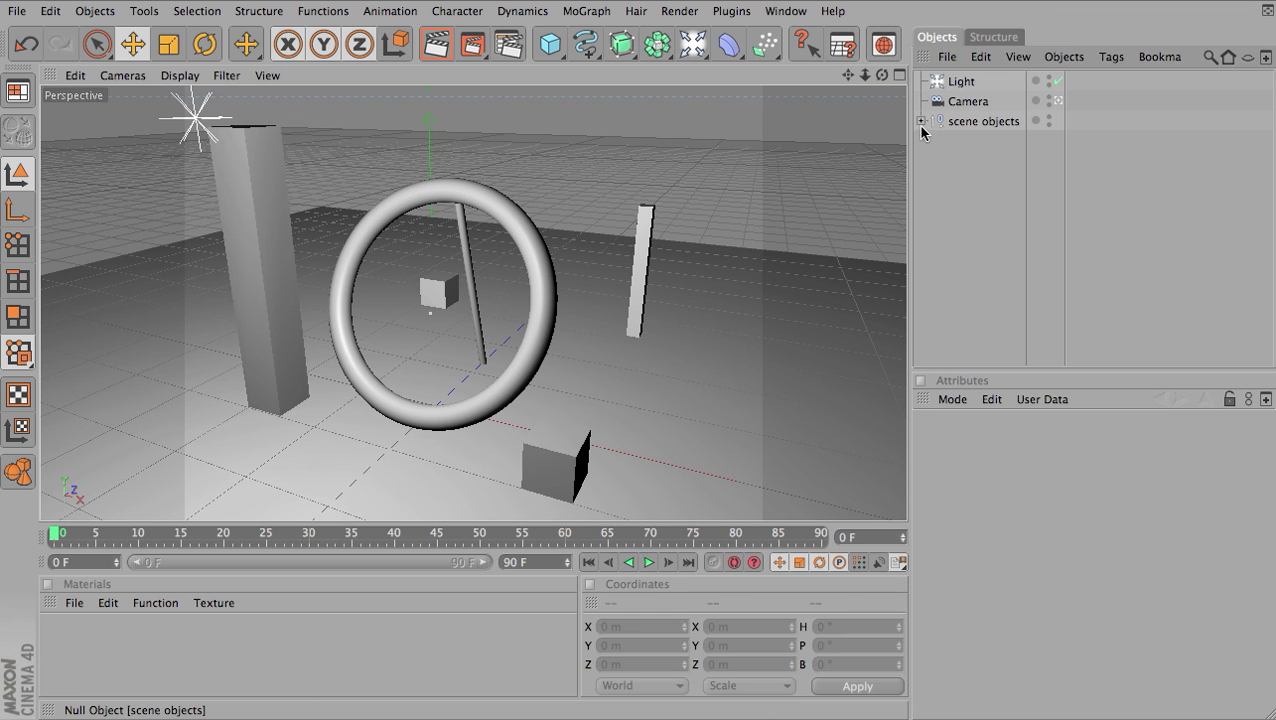
left_click(920, 121)
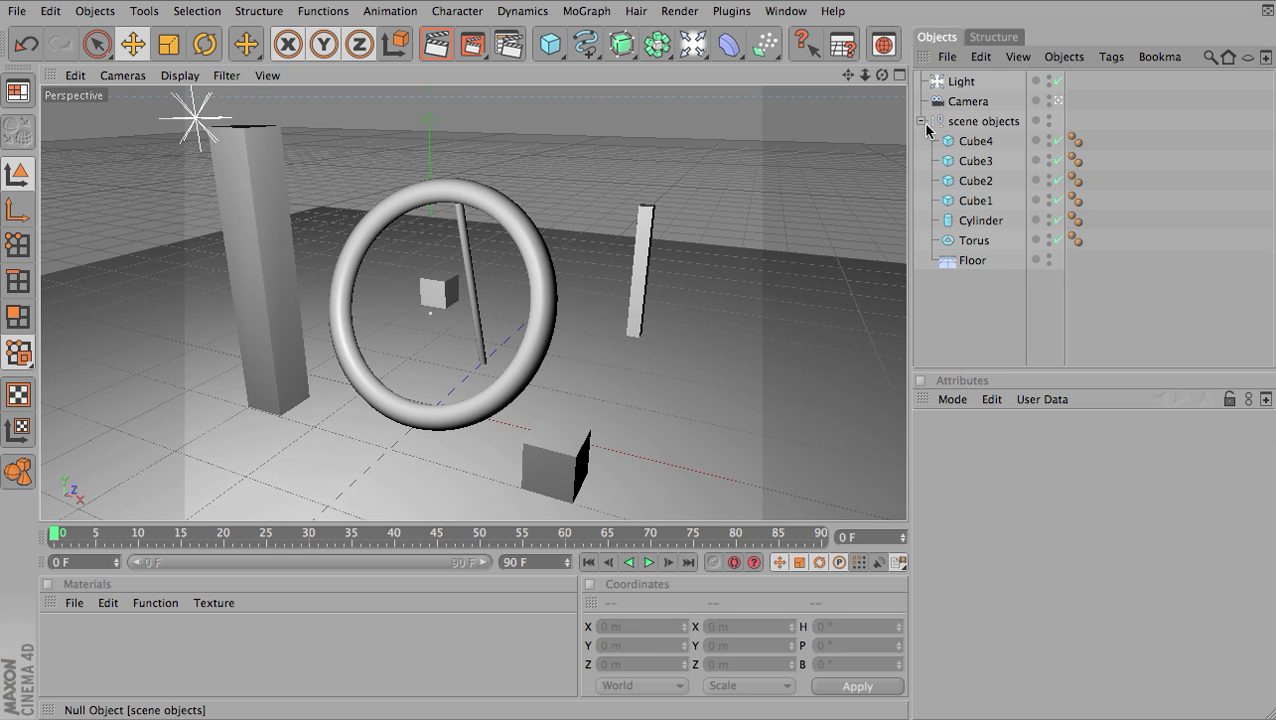
left_click(921, 122)
left_click(968, 102)
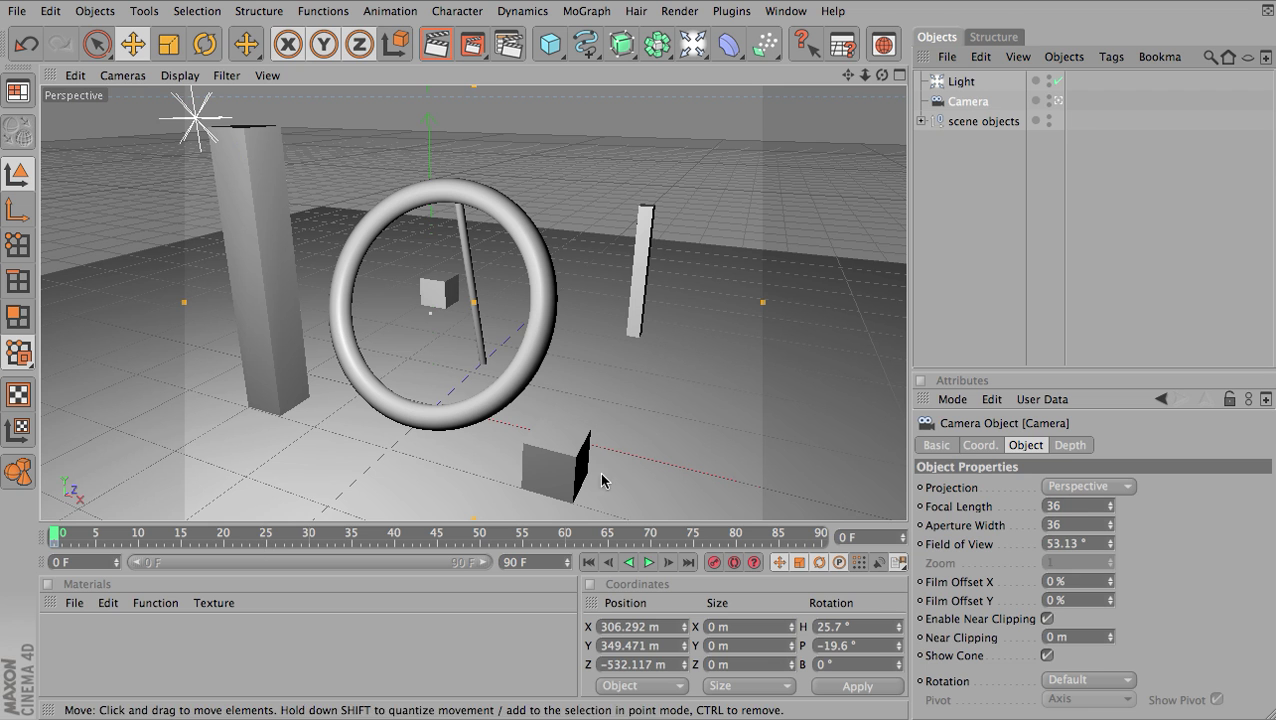
Step: Select the light, render the scene in the picture viewer without shadows, and close the render window
left_click(963, 84)
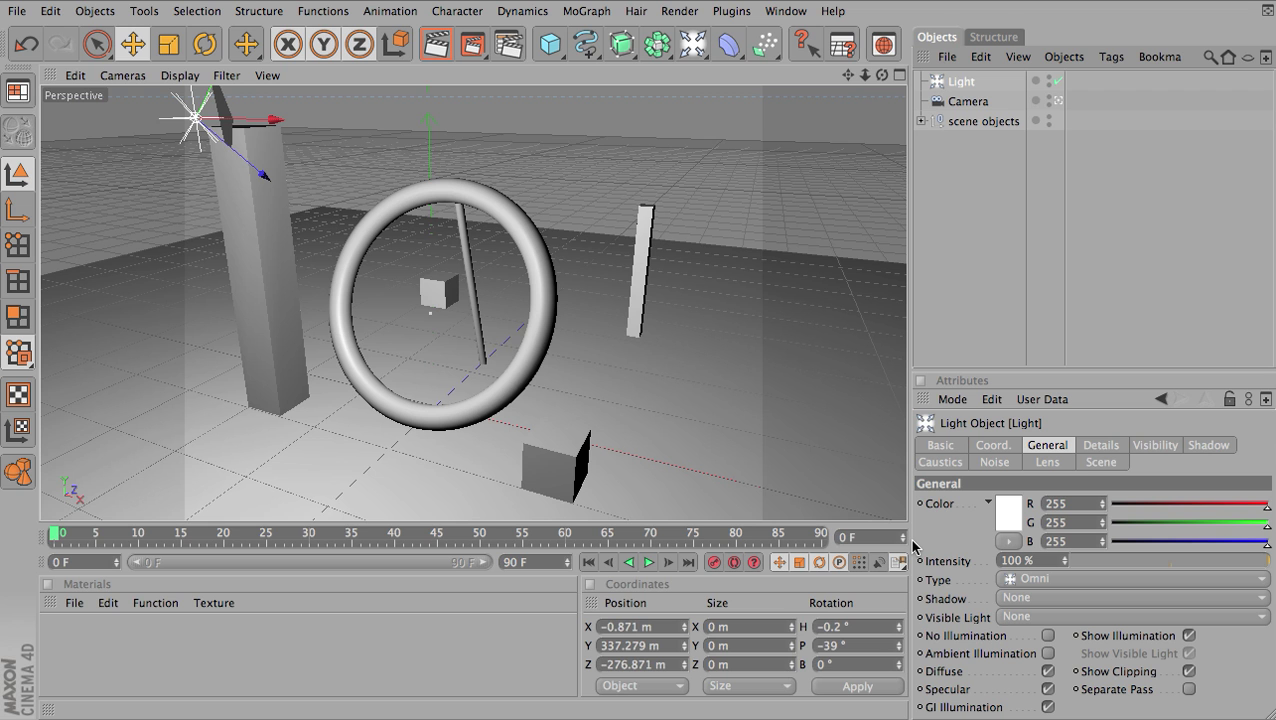
key("shift+r")
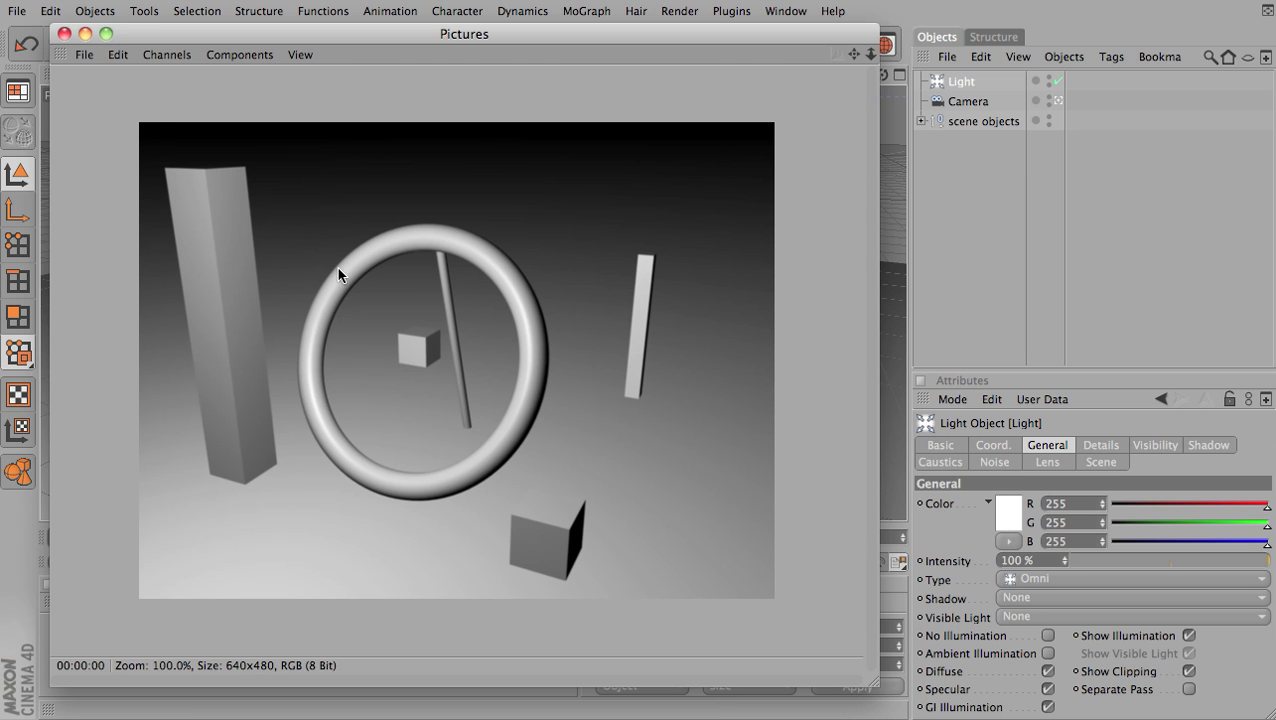
left_click(64, 34)
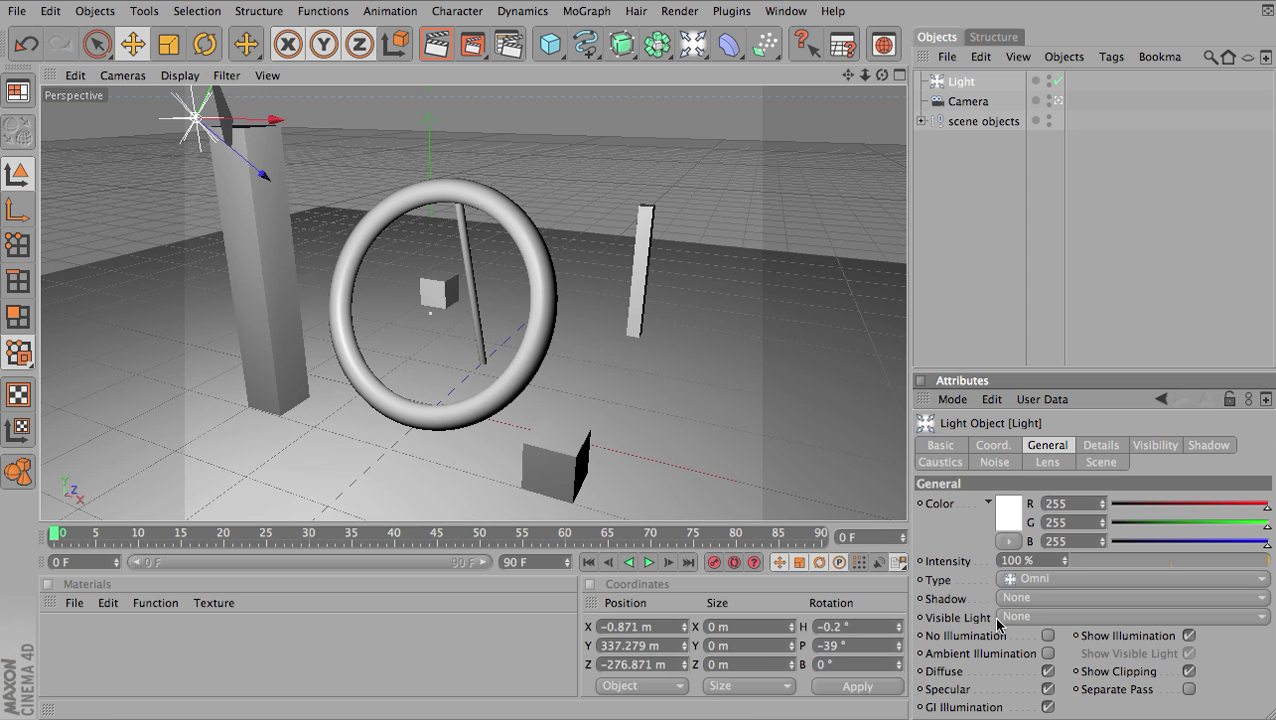
Step: Set the light's shadow type to Shadow Maps (Soft) and render the scene
left_click(1024, 598)
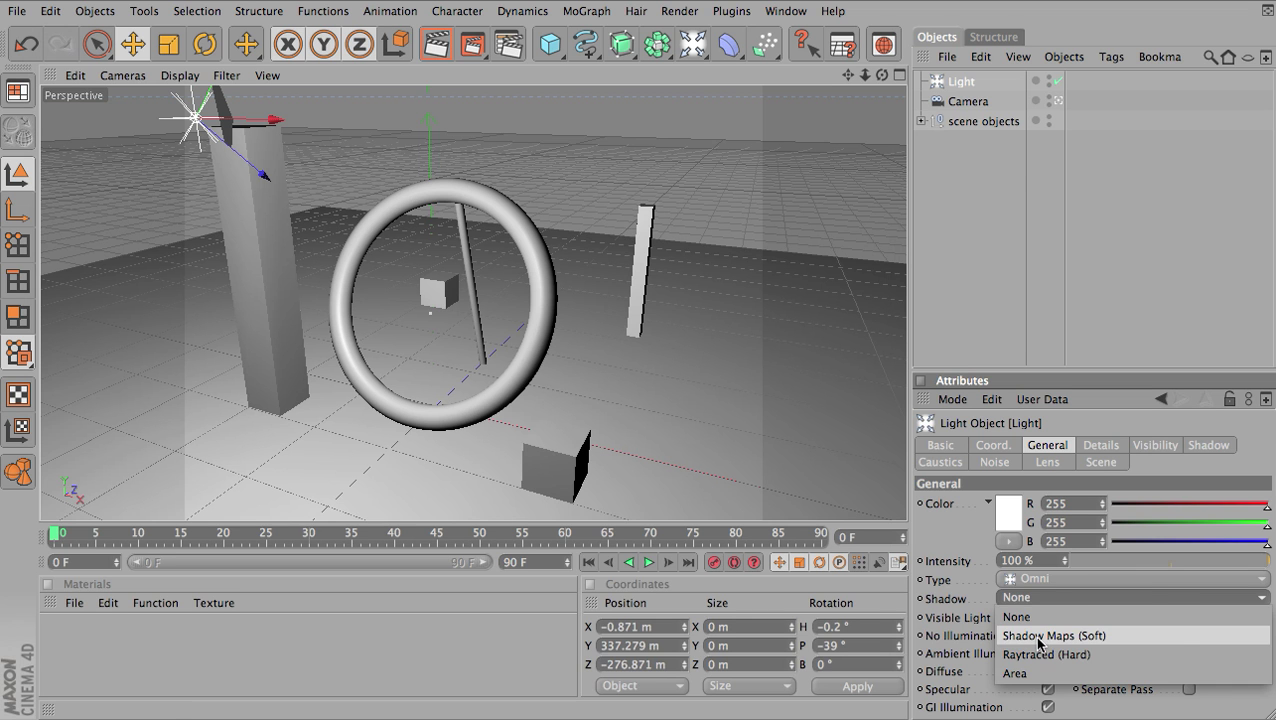
left_click(1039, 645)
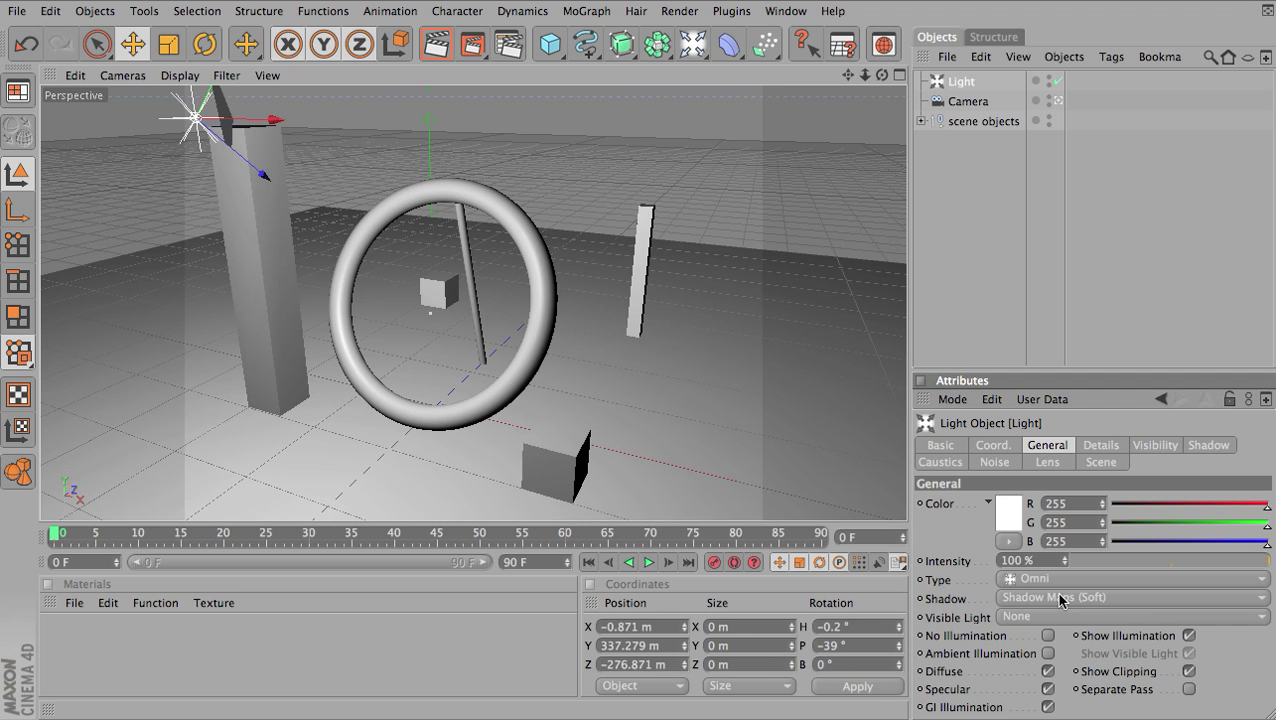
key("shift+r")
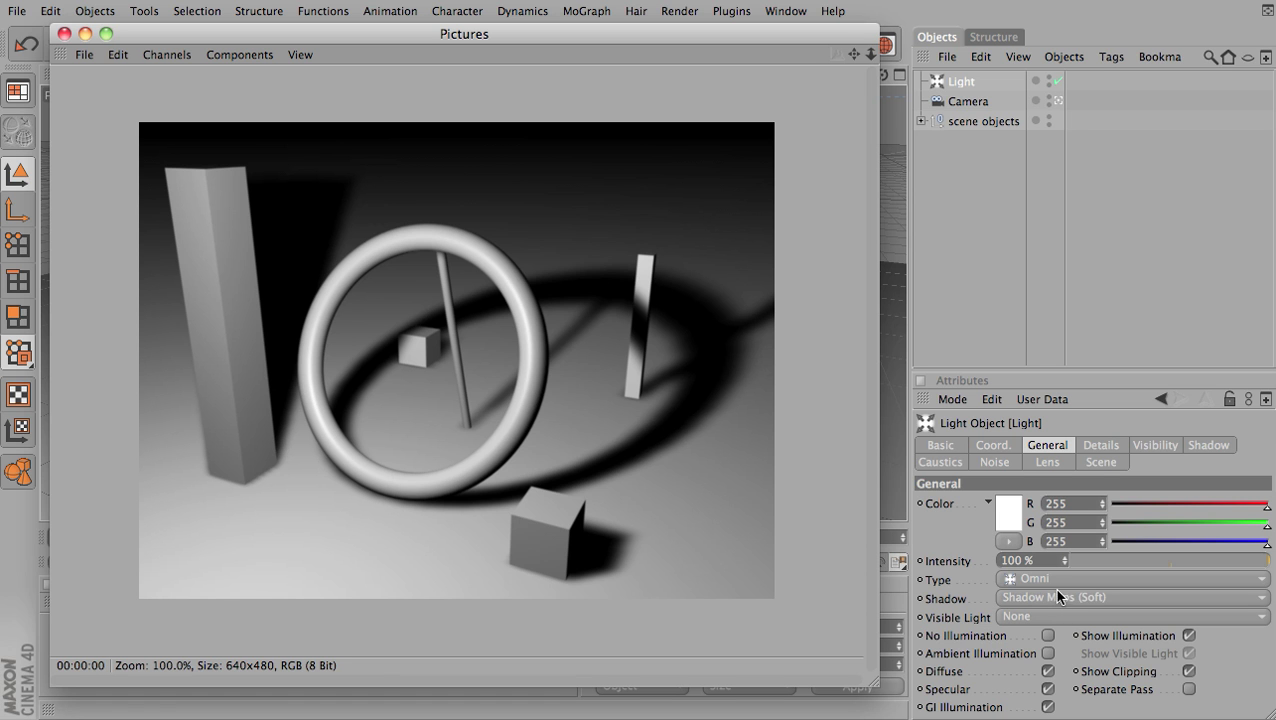
Step: Change the light's shadow color to a dark red and render the scene
left_click(1102, 446)
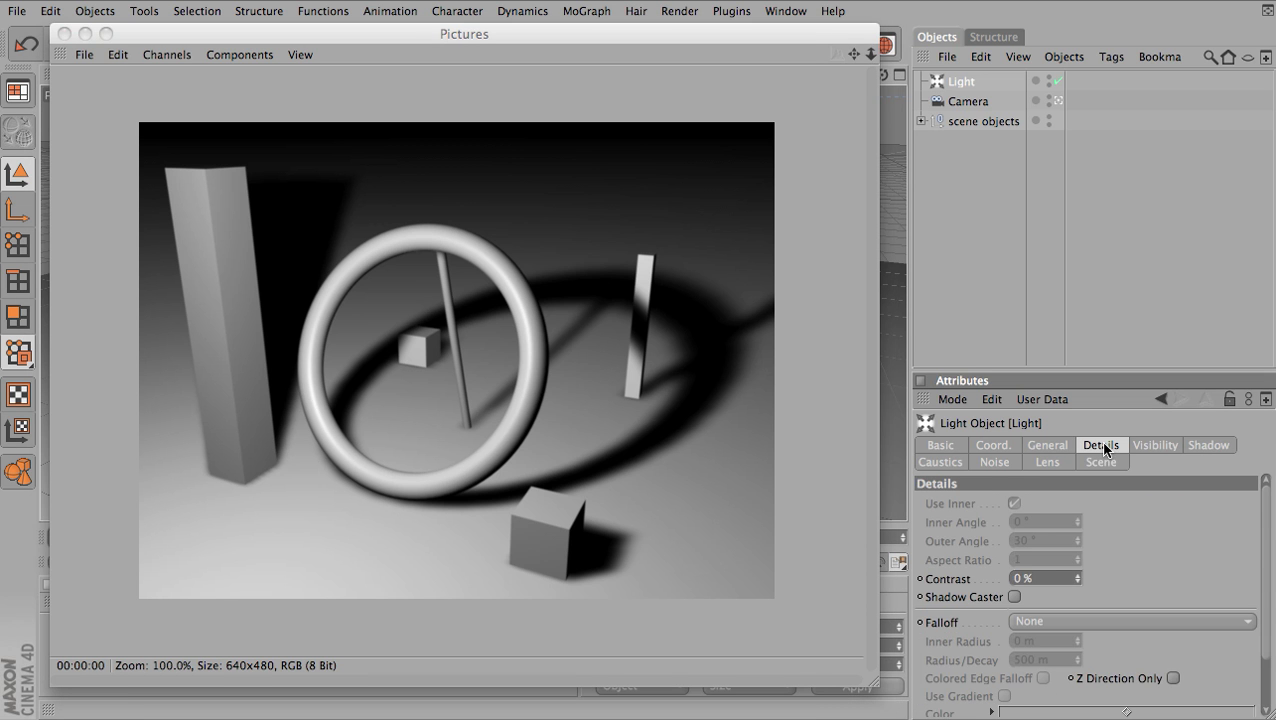
left_click(1205, 445)
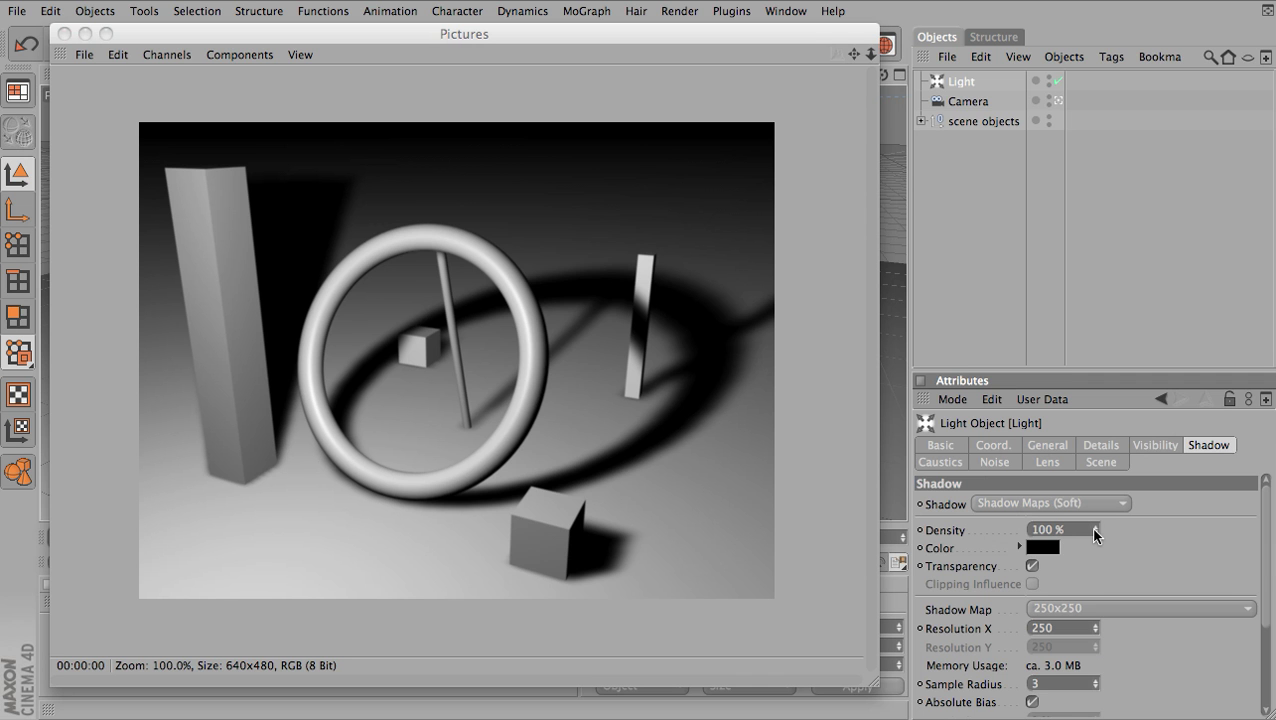
left_click(1043, 544)
left_click(1039, 548)
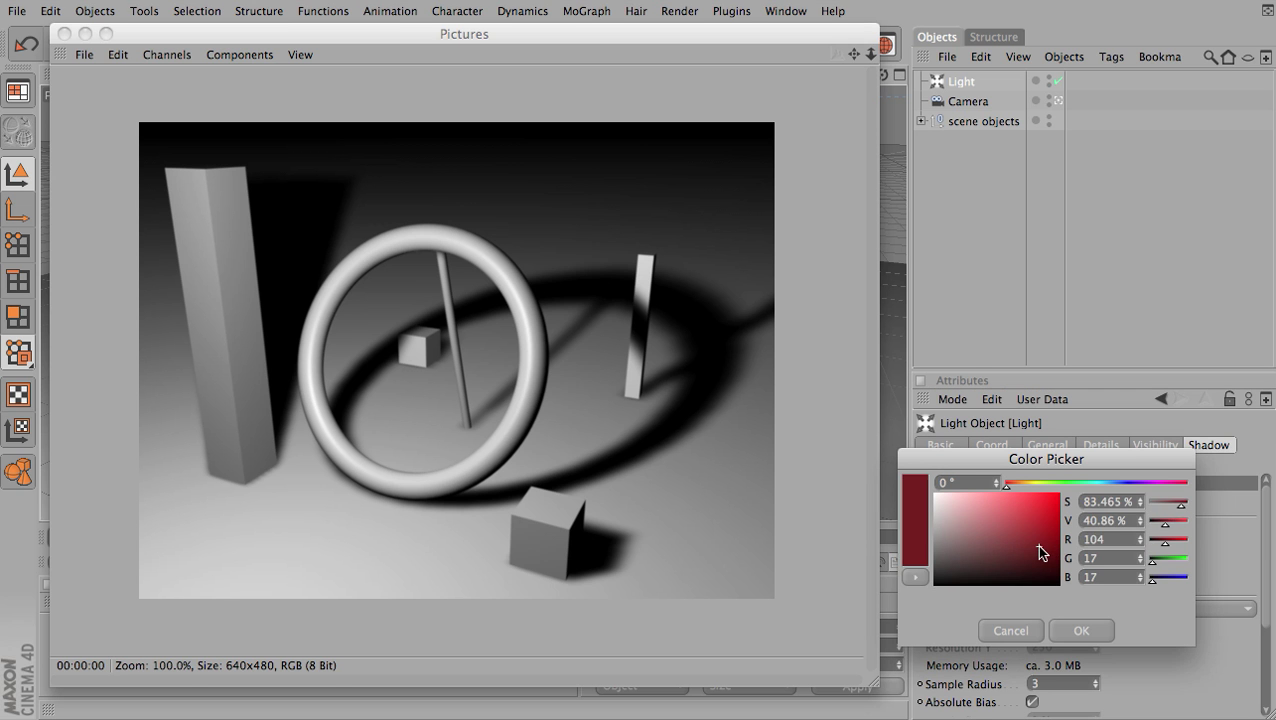
left_click(1082, 630)
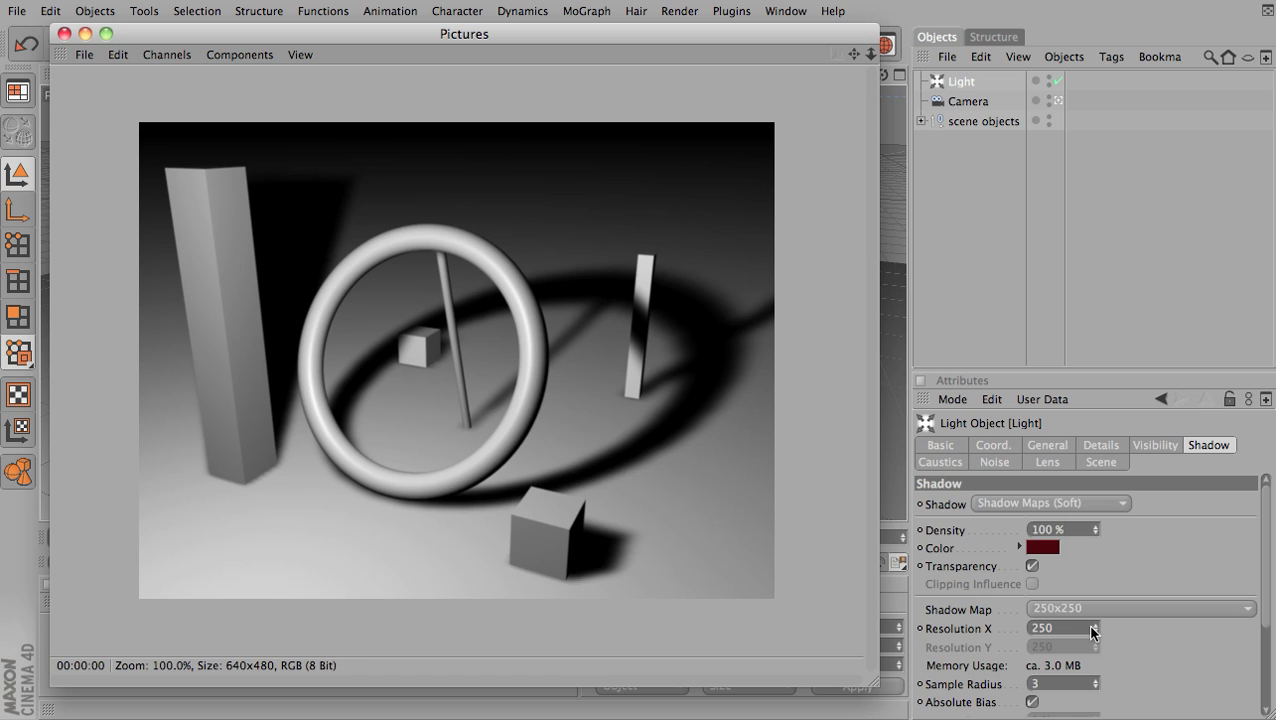
key("shift+r")
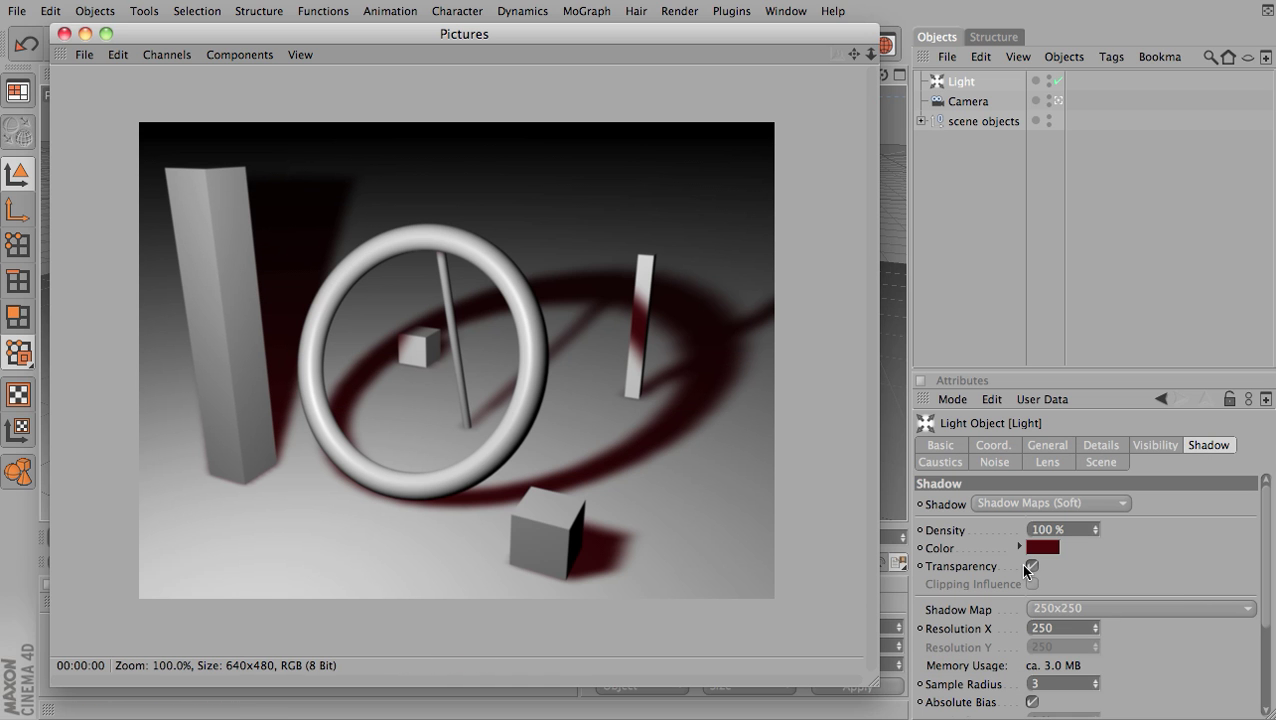
Step: Lower the light's shadow density to 40% and return the shadow color to black, rendering the changes
mouse_move(1095, 529)
left_mouse_down()
mouse_move(1095, 570)
mouse_move(1097, 531)
left_mouse_up()
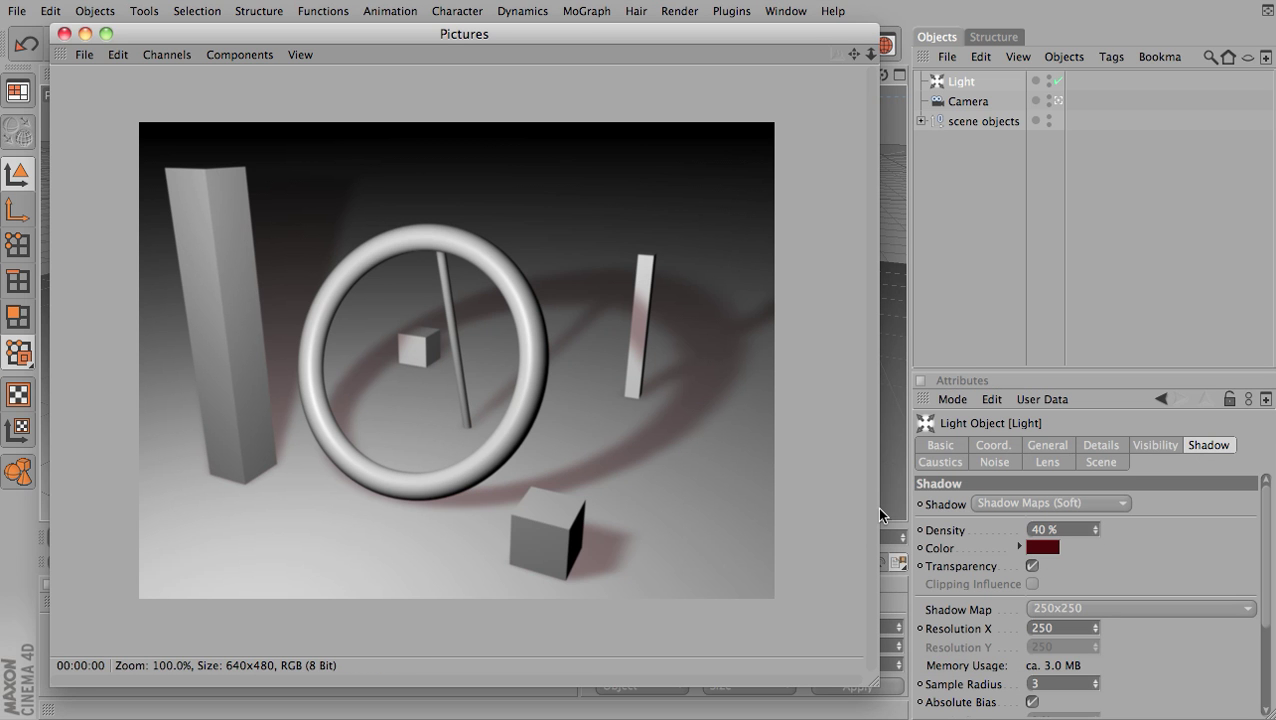
left_click(1043, 547)
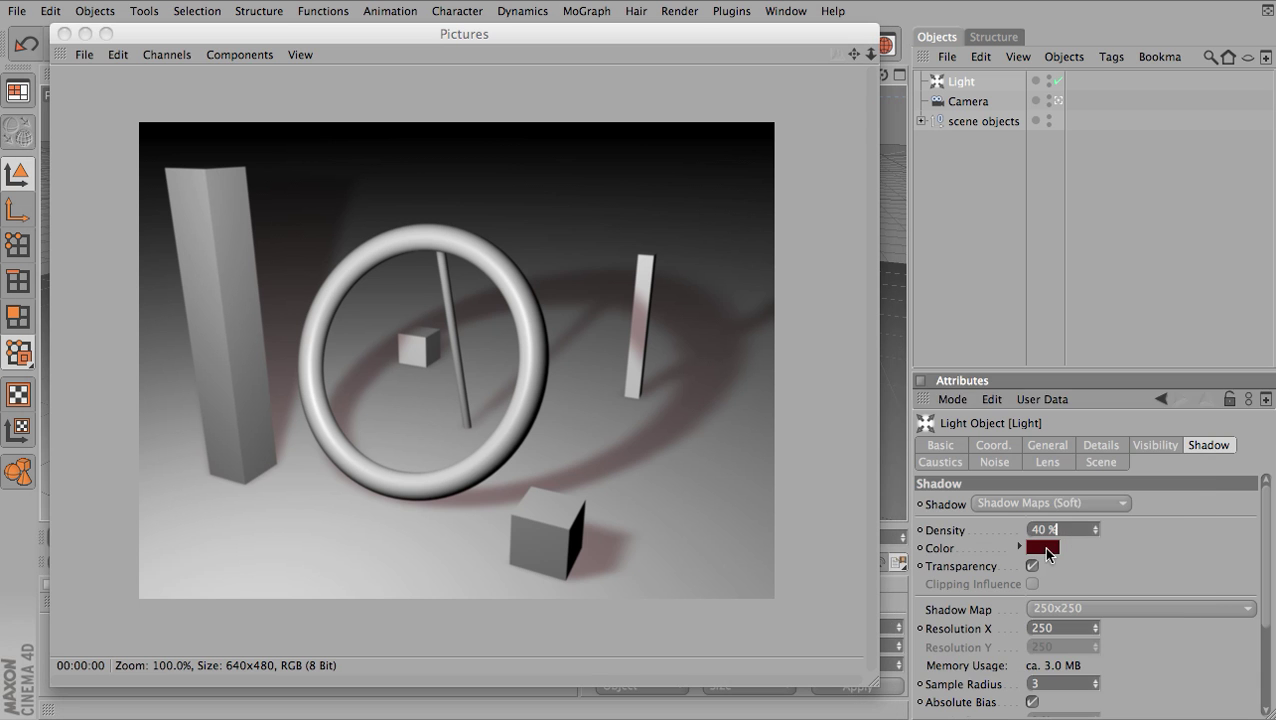
left_click_drag(1043, 555, 1077, 595)
left_click(1080, 633)
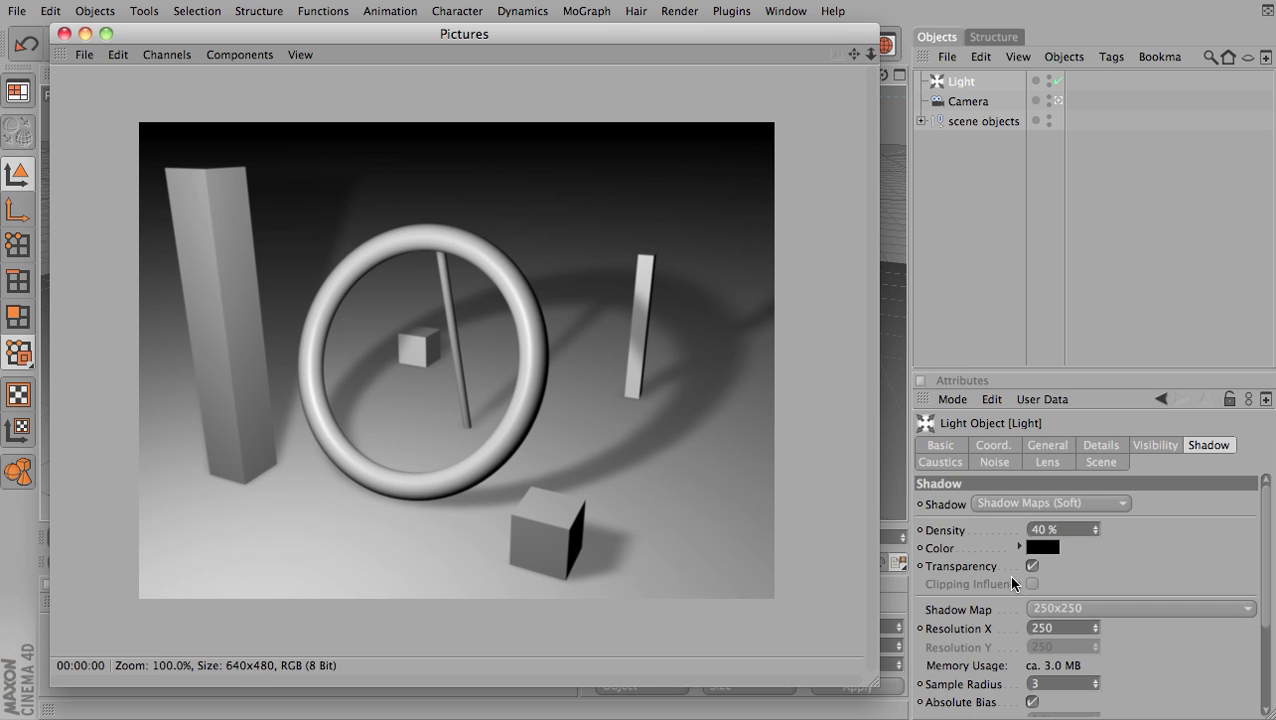
Step: Set the light's shadow density to 100% and render the scene
left_click_drag(1267, 521, 1268, 568)
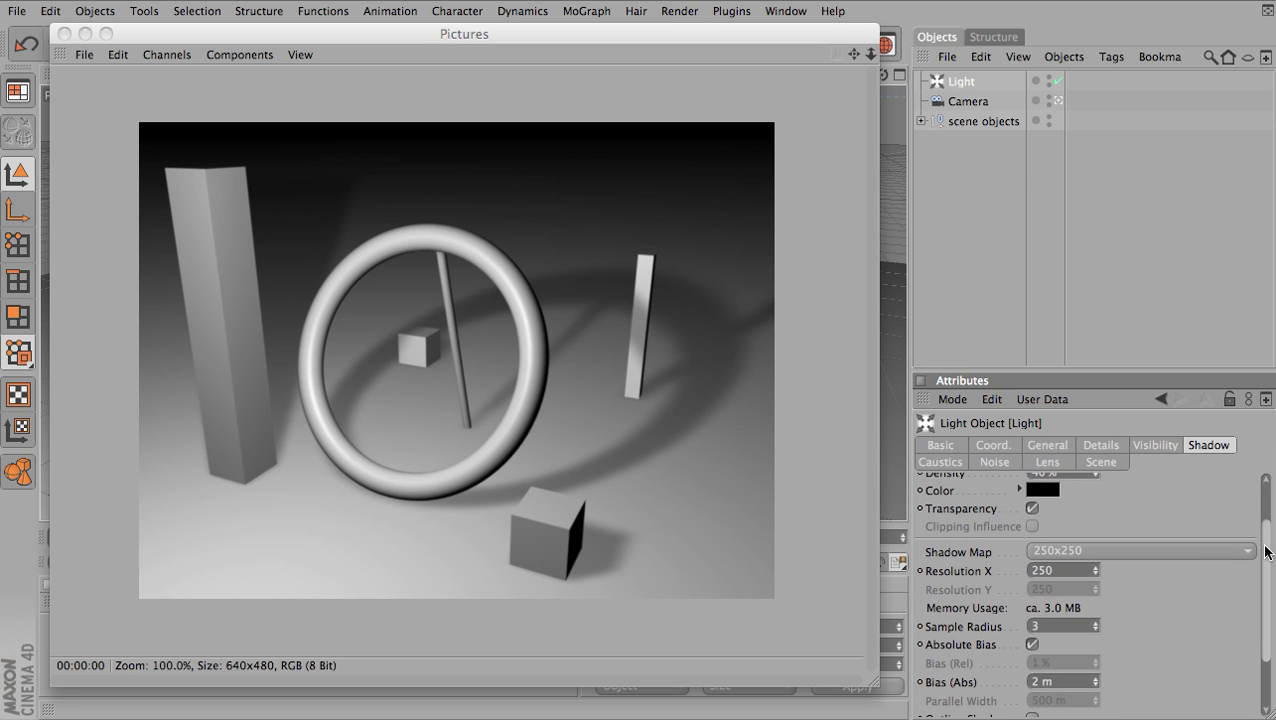
left_click_drag(1267, 551, 1267, 537)
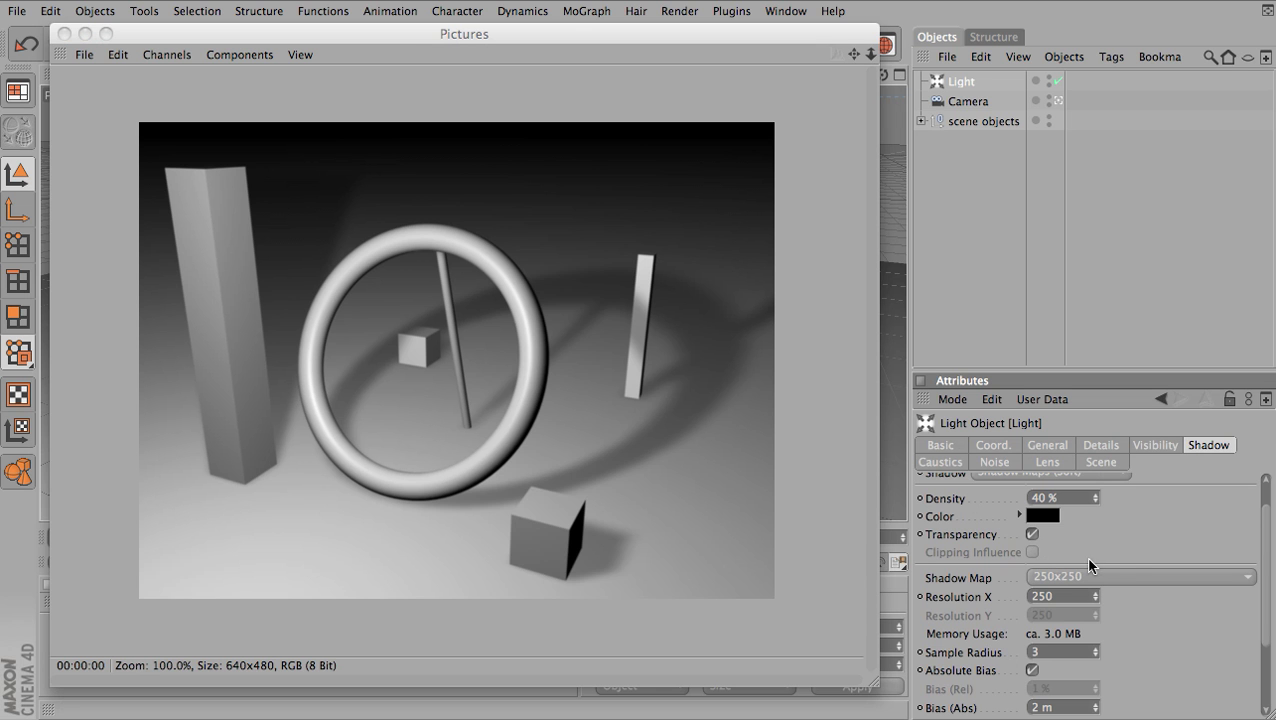
left_click_drag(1267, 544, 1270, 527)
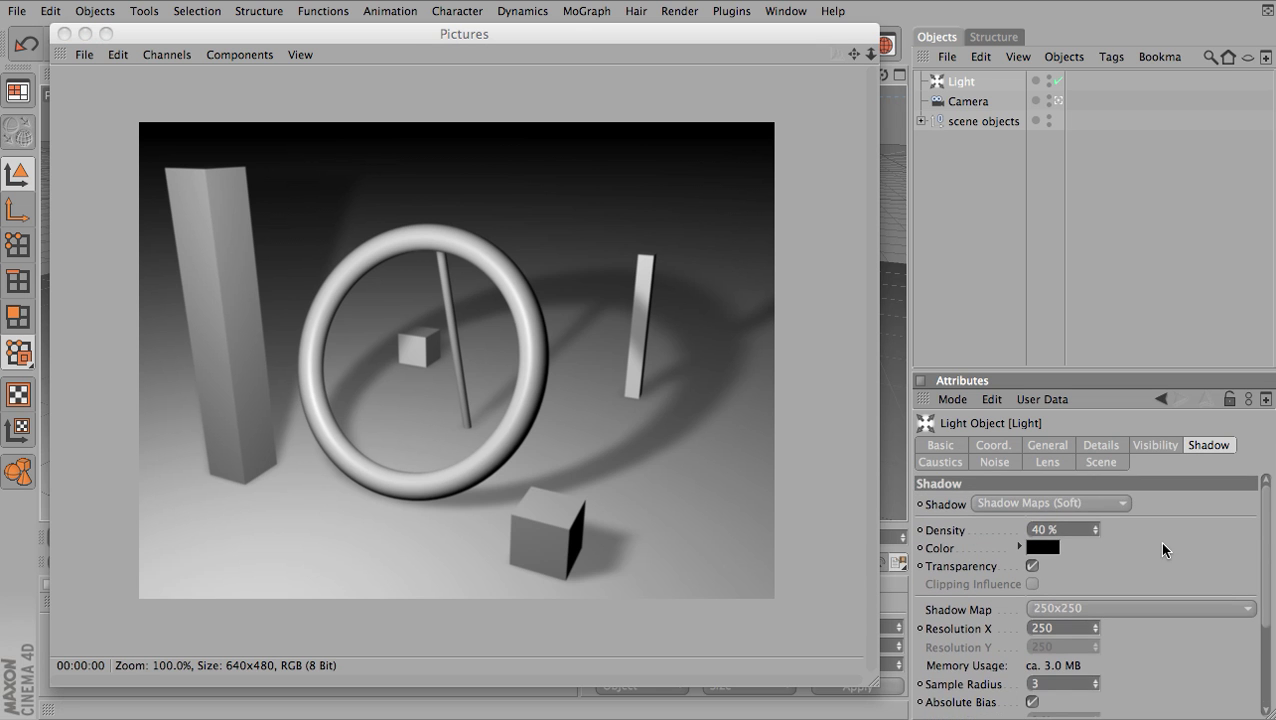
left_click_drag(1097, 533, 1095, 490)
left_click(1065, 536)
type("100")
scroll(1268, 543, "down", 3)
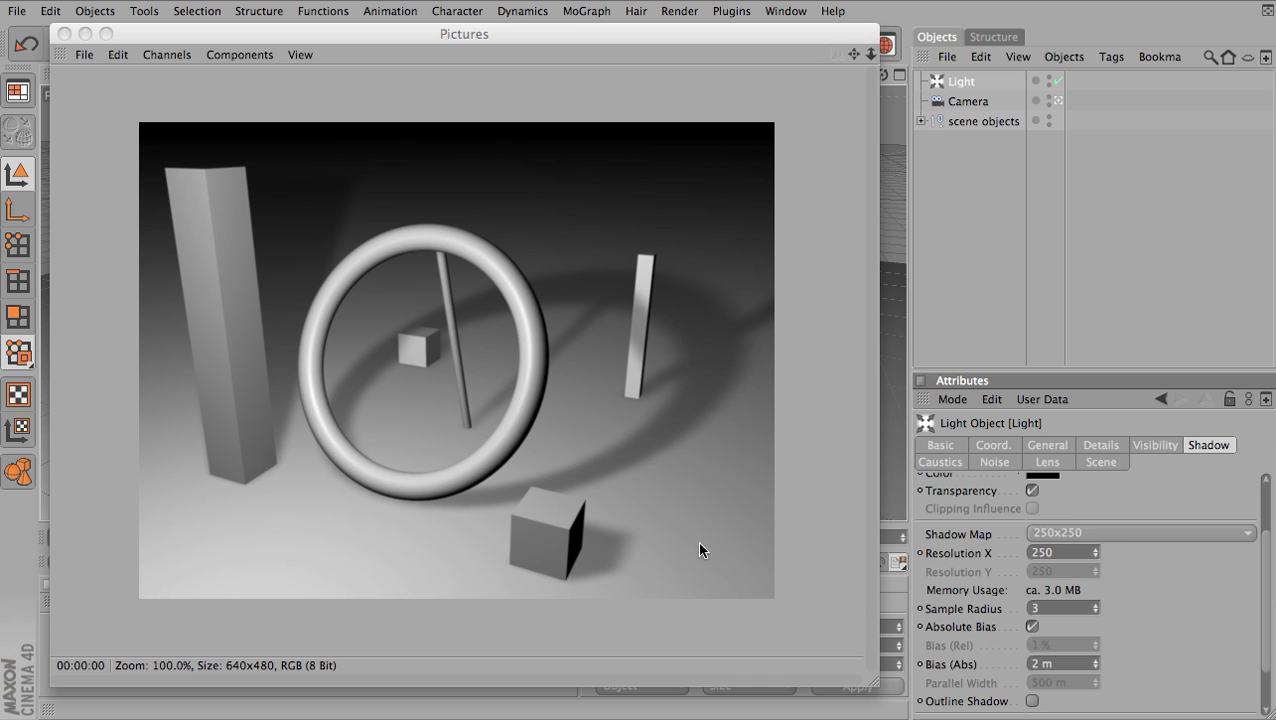
key("shift+r")
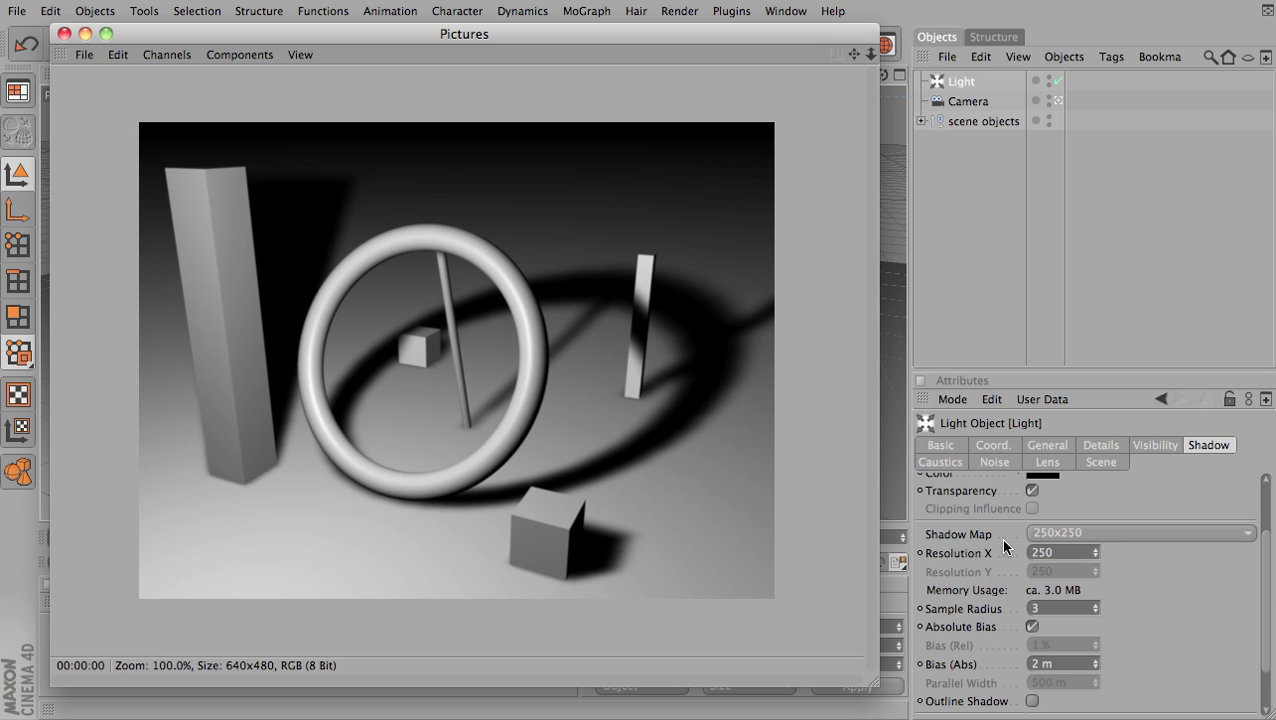
Step: Set the light's shadow map resolution to 500x500 and render the scene
left_click(1065, 538)
left_click(1090, 563)
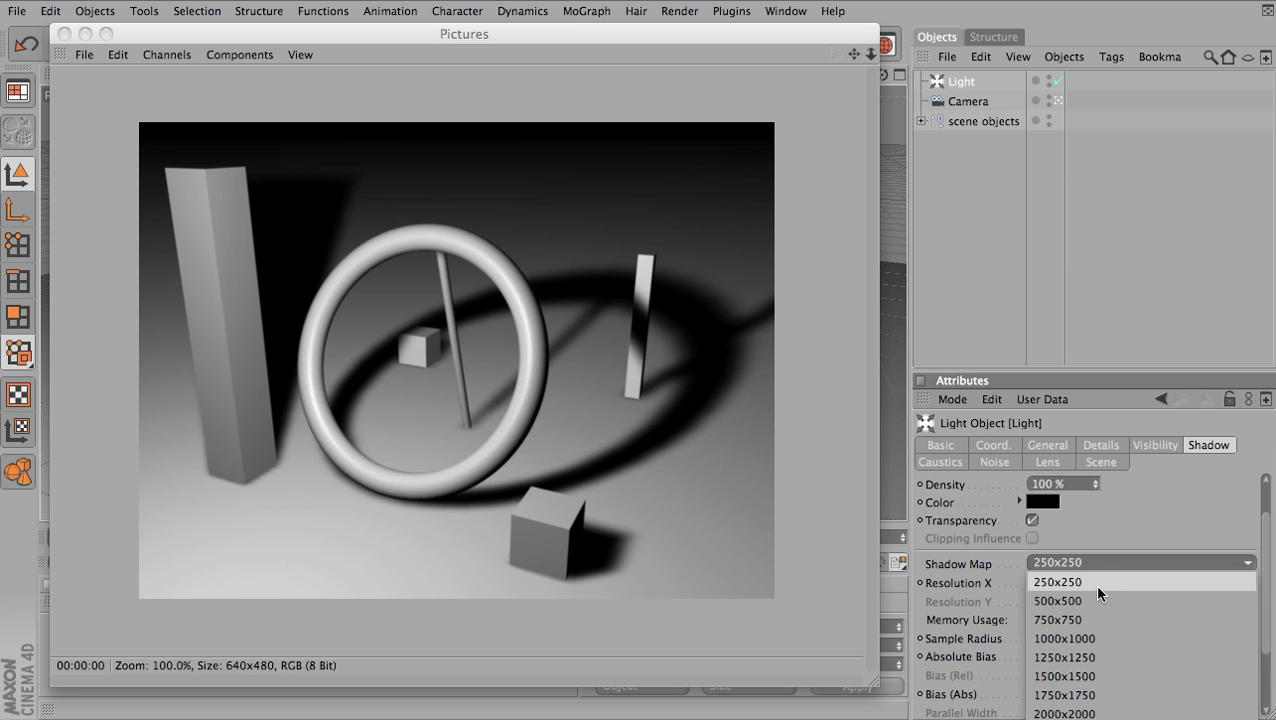
left_click(1093, 598)
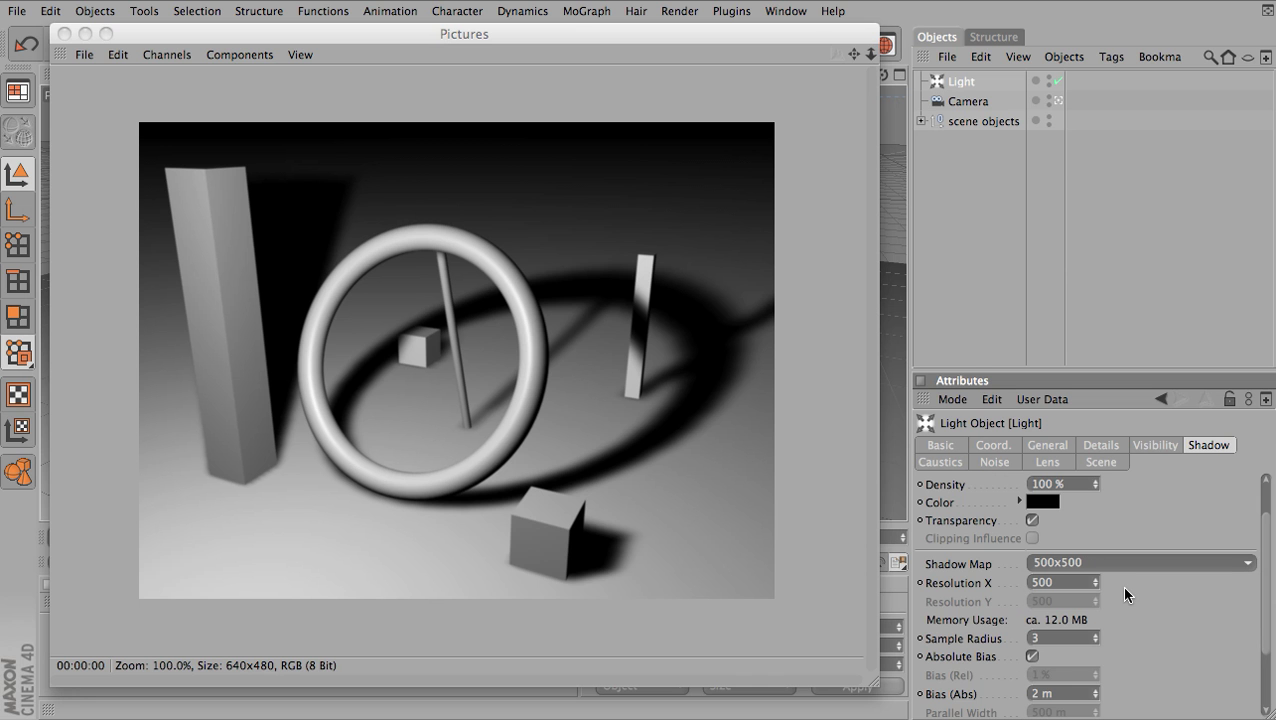
key("shift+r")
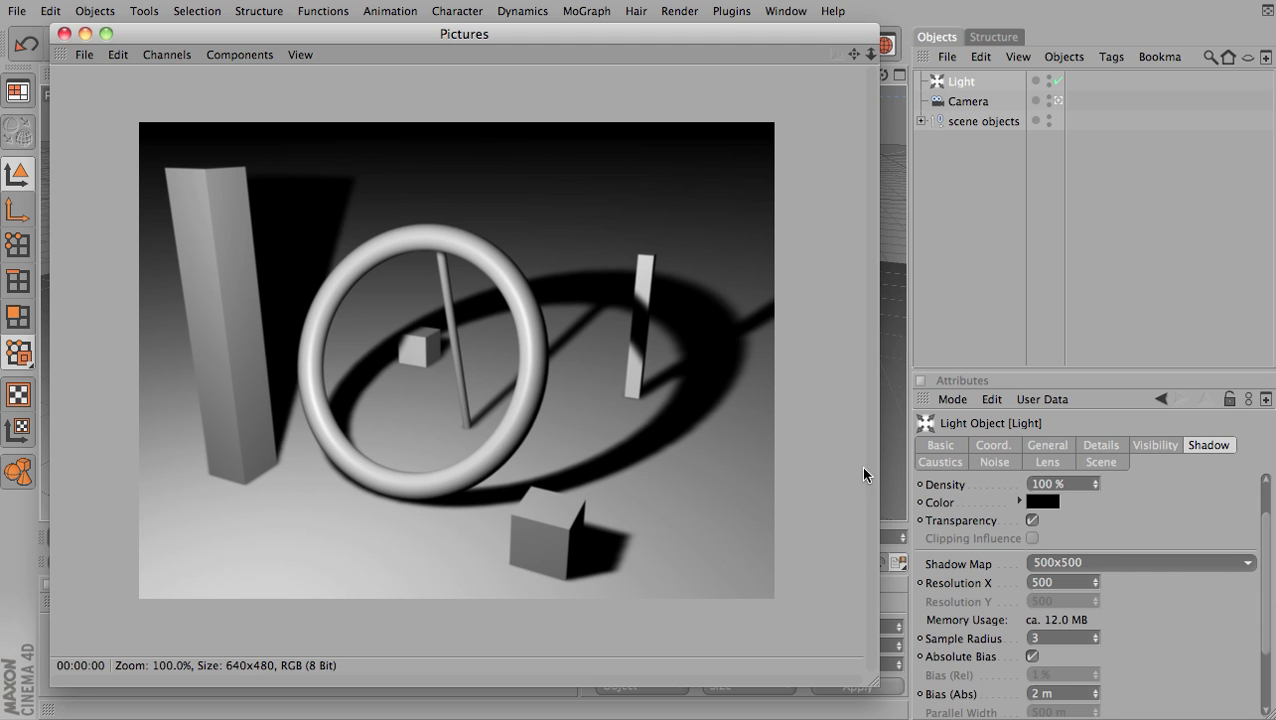
Step: Raise the shadow map resolution to 750x750 and render the scene
left_click(1201, 561)
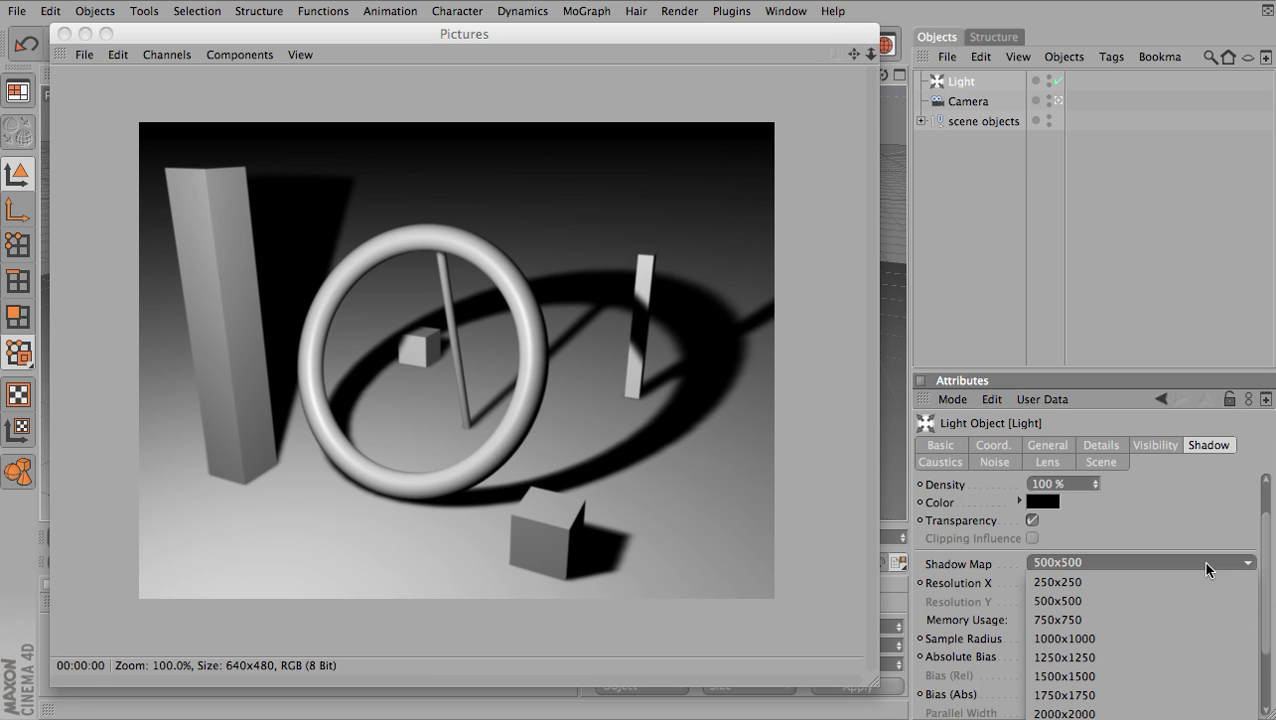
left_click(1190, 620)
key("shift+r")
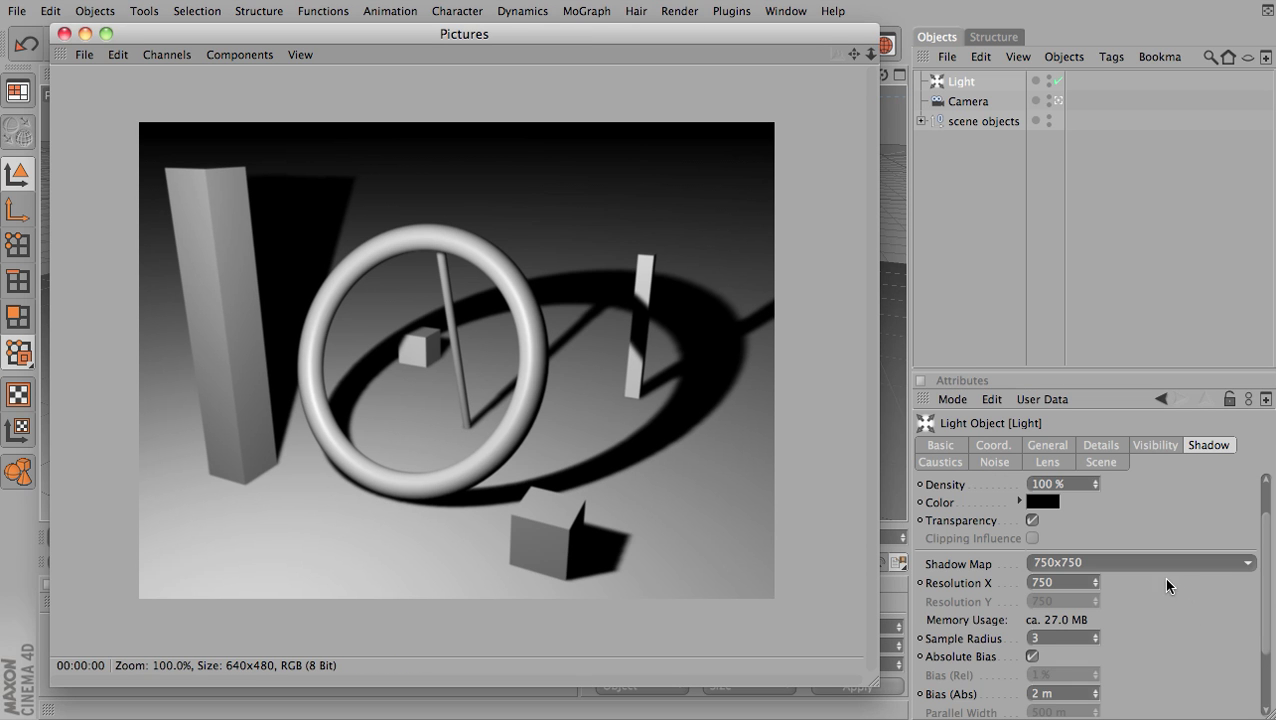
Step: Raise the shadow map resolution to 1000x1000 and render the scene
left_click(1180, 561)
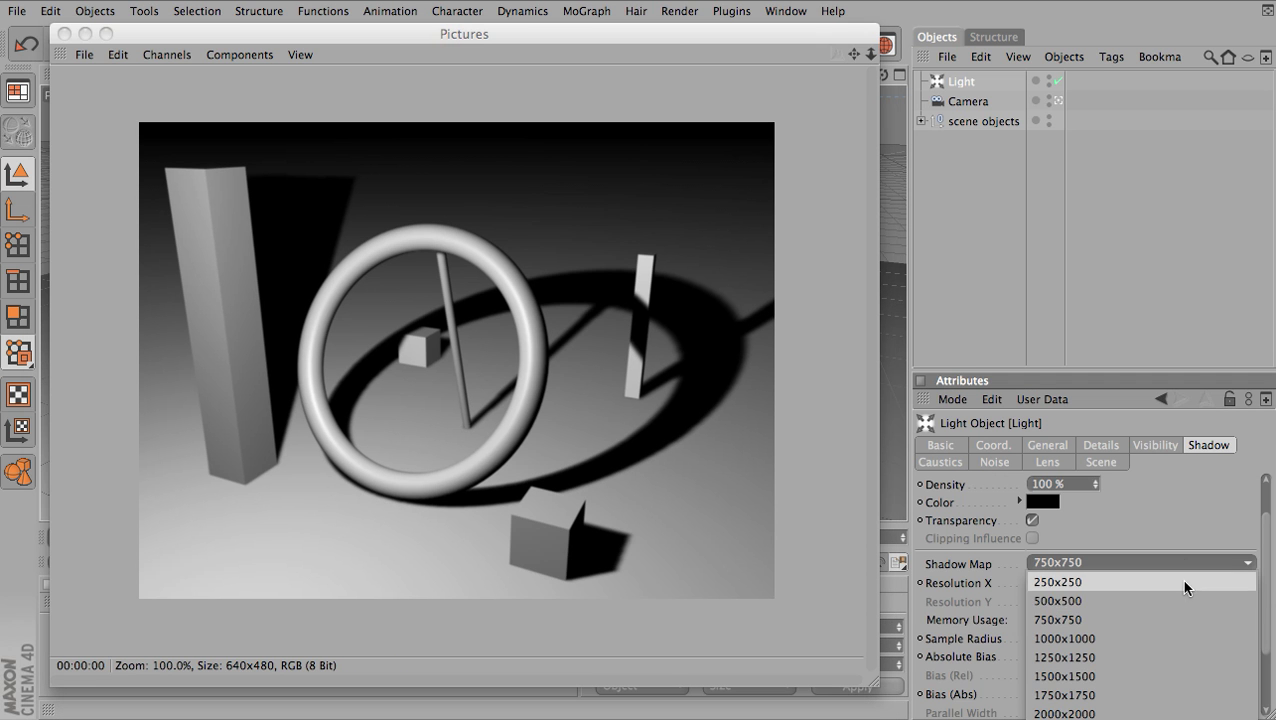
left_click(1176, 637)
key("shift+r")
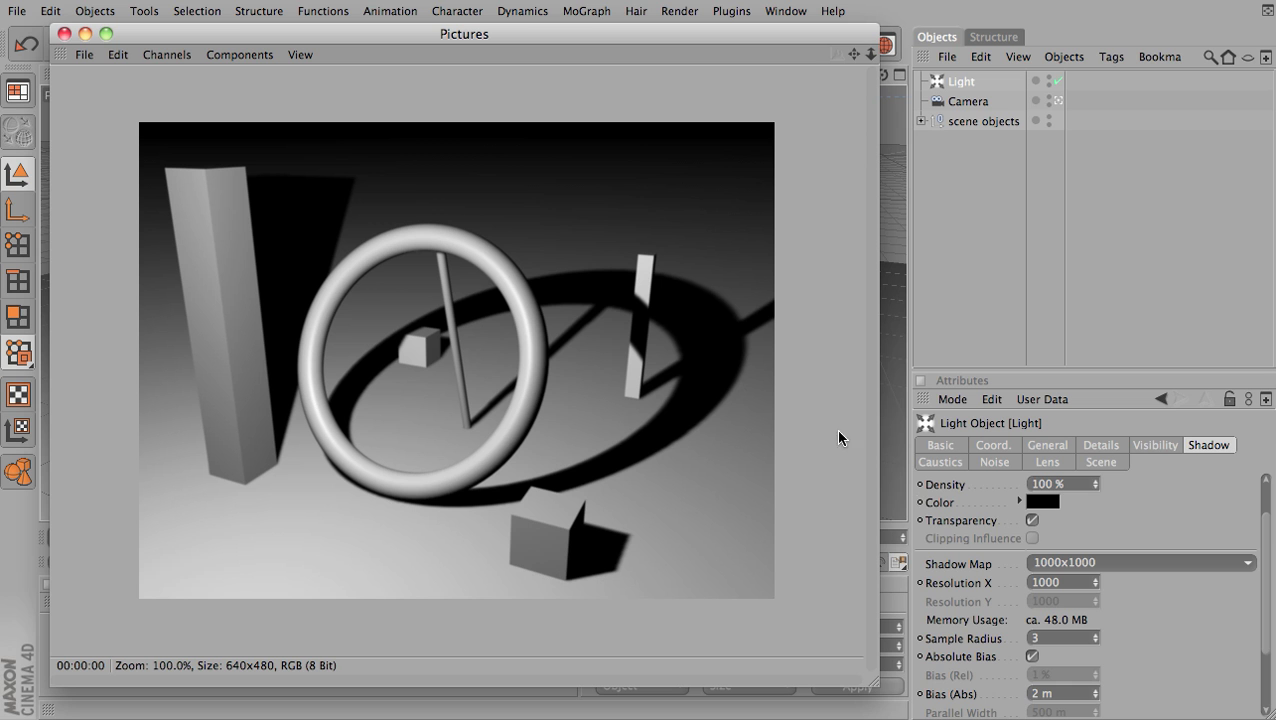
Step: Set the shadow map's sample radius to 8 and render the scene with the softer shadow edges
left_click_drag(1267, 538, 1267, 594)
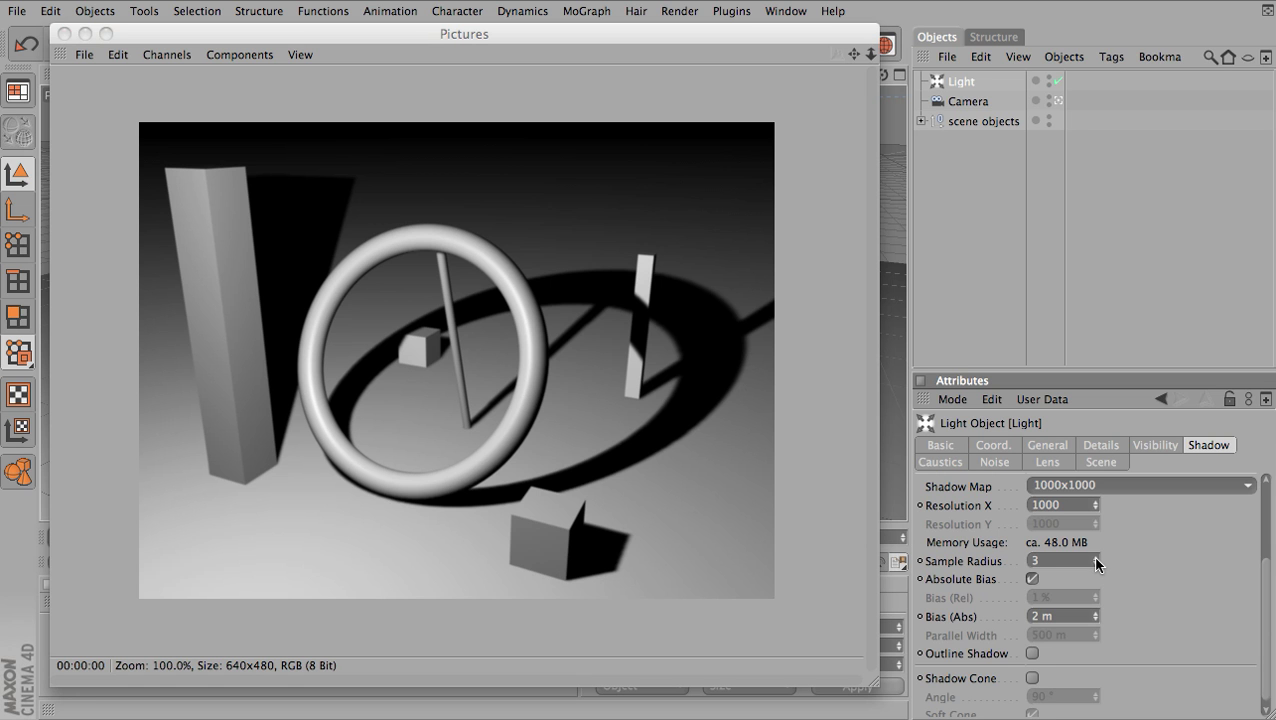
left_click_drag(1095, 558, 1095, 567)
key("shift+r")
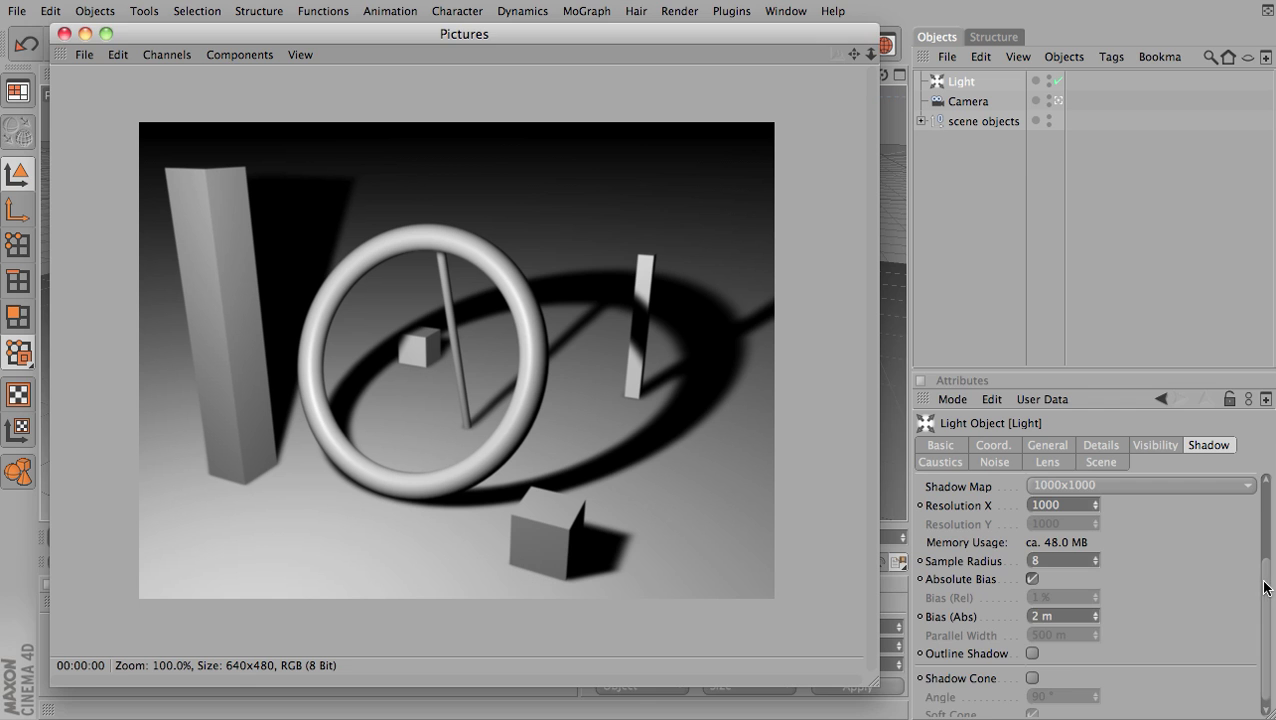
Step: Change the light's shadow type to Raytraced (Hard) and render the scene
left_click_drag(1266, 573, 1265, 485)
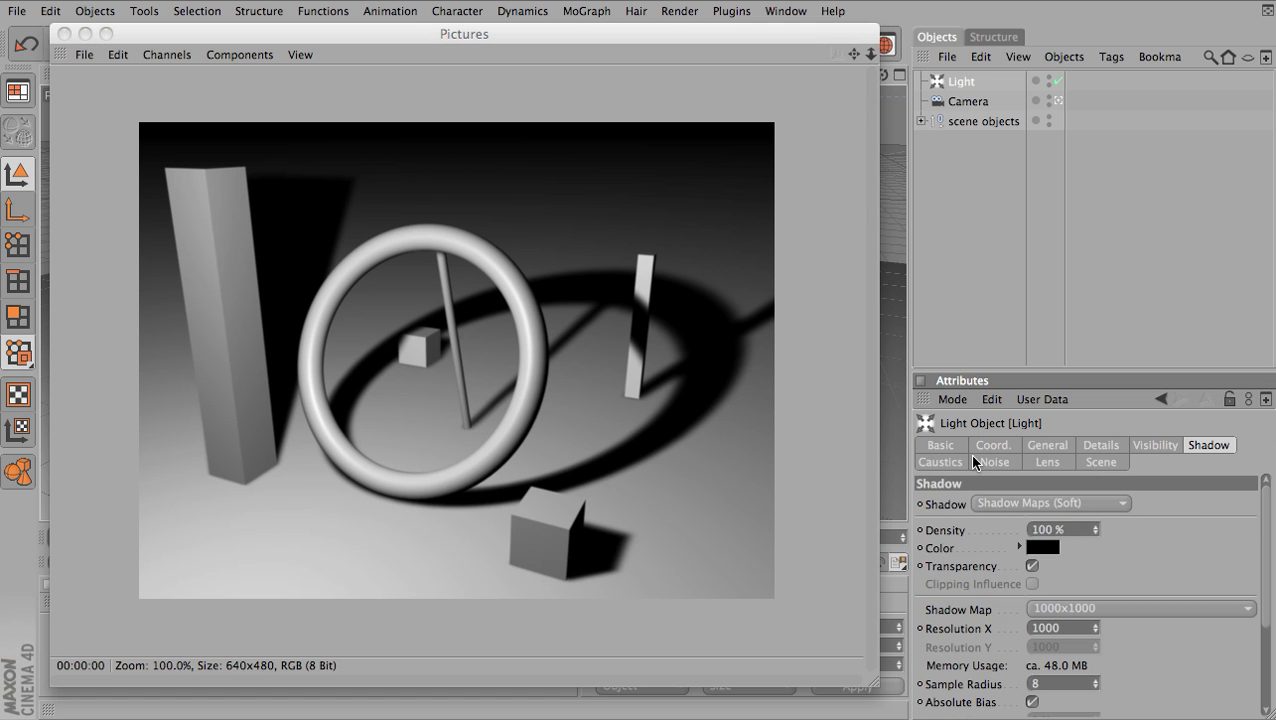
left_click(1046, 445)
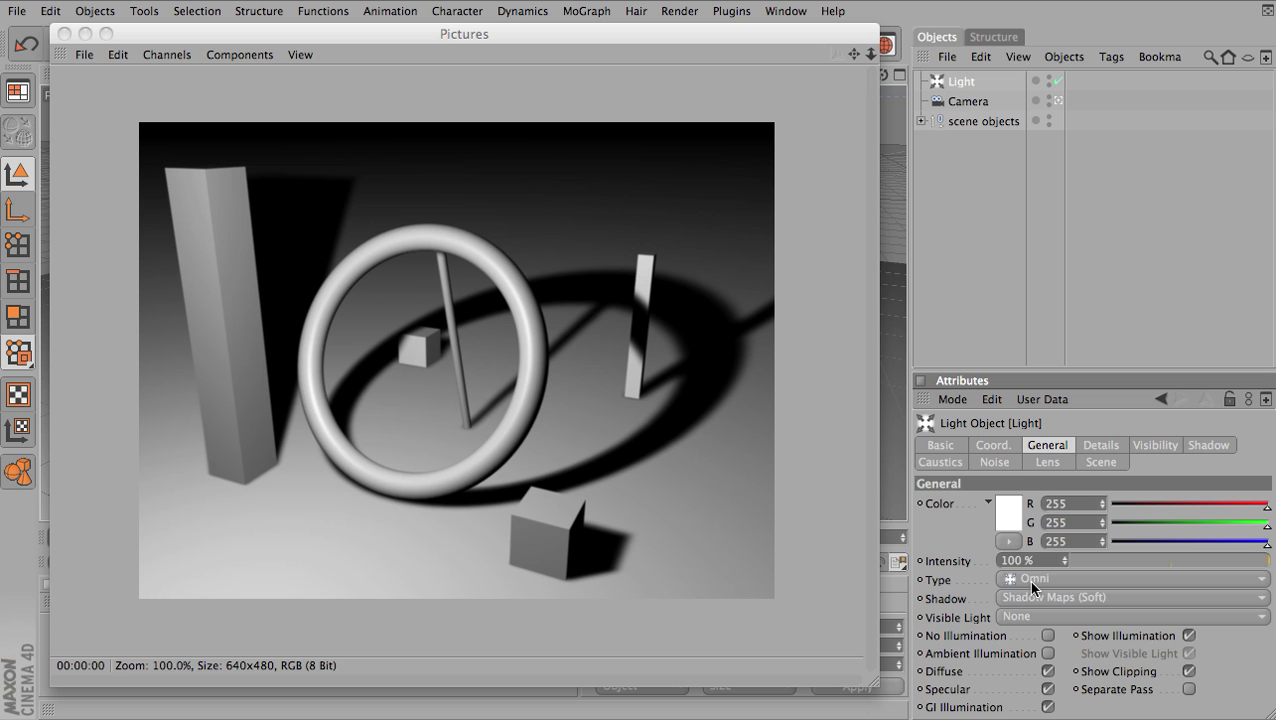
left_click(1203, 445)
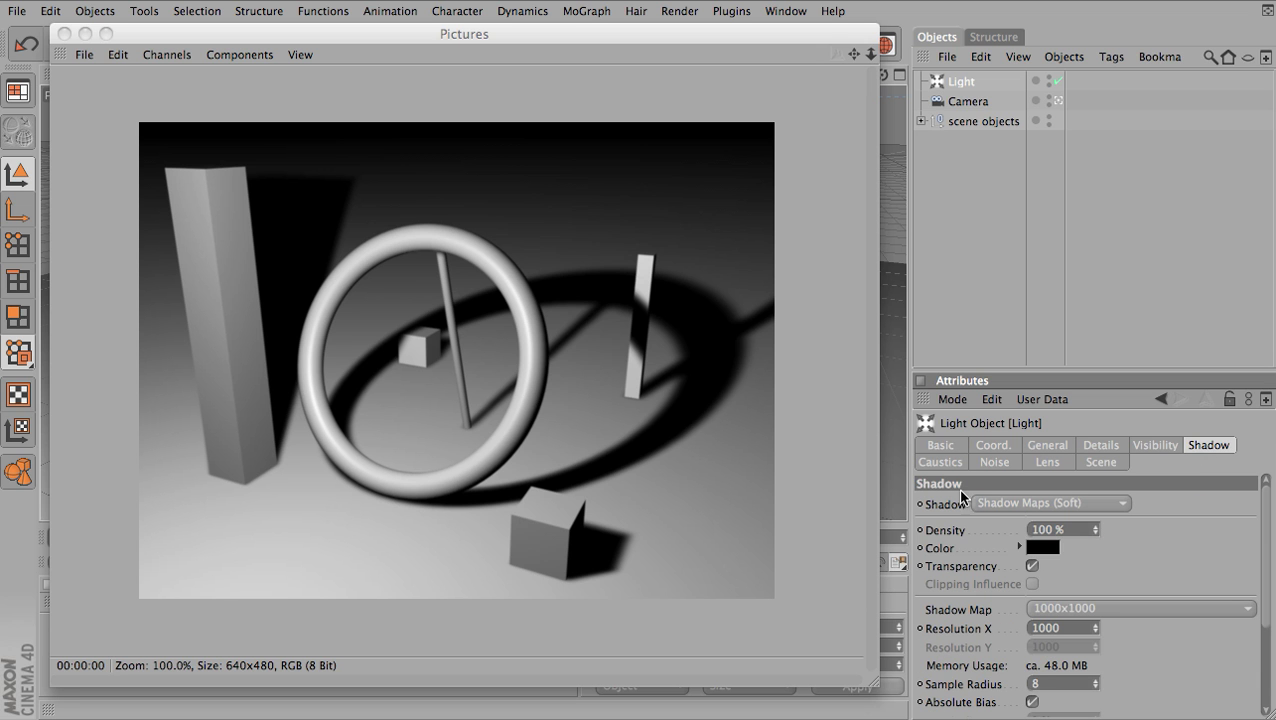
left_click(1084, 503)
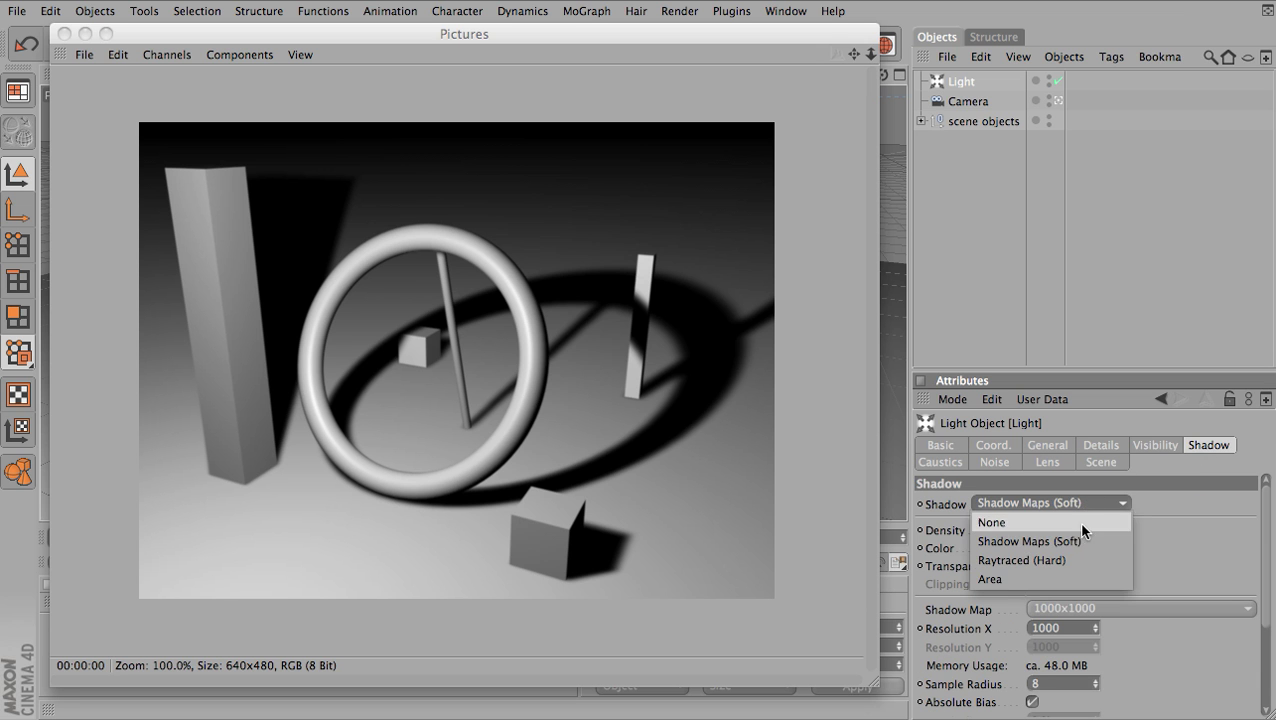
left_click(1036, 561)
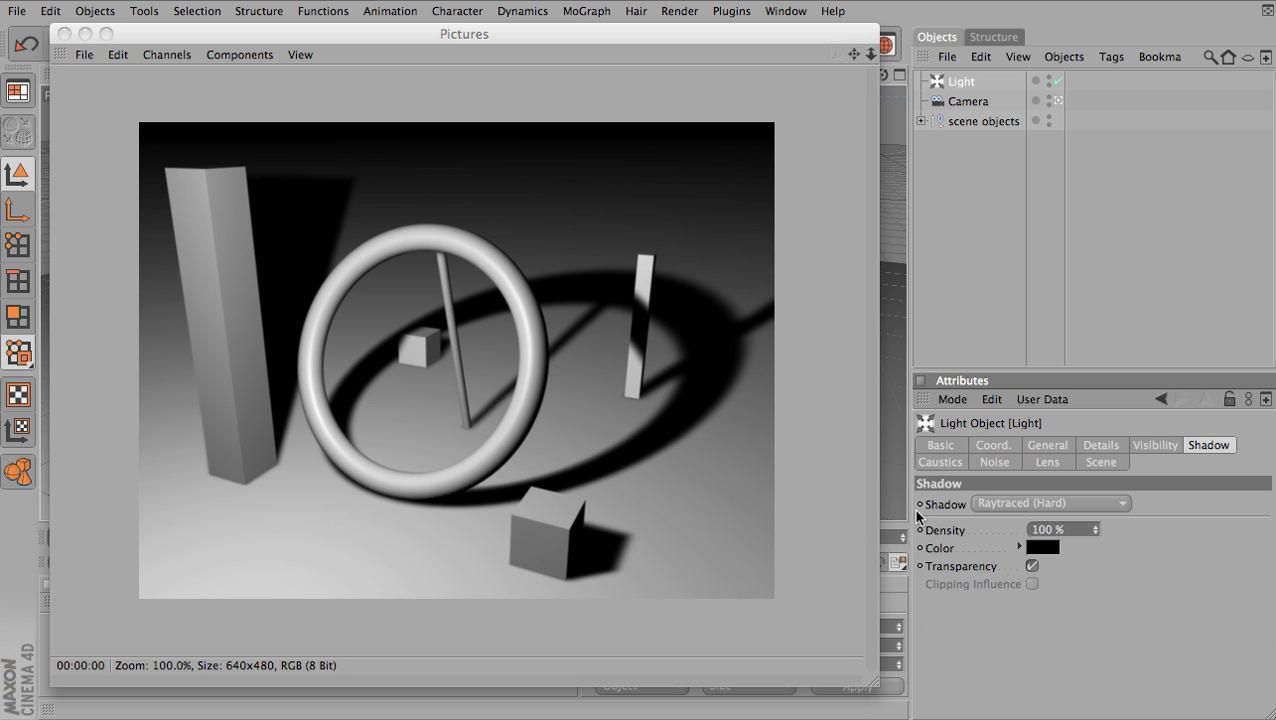
key("shift+r")
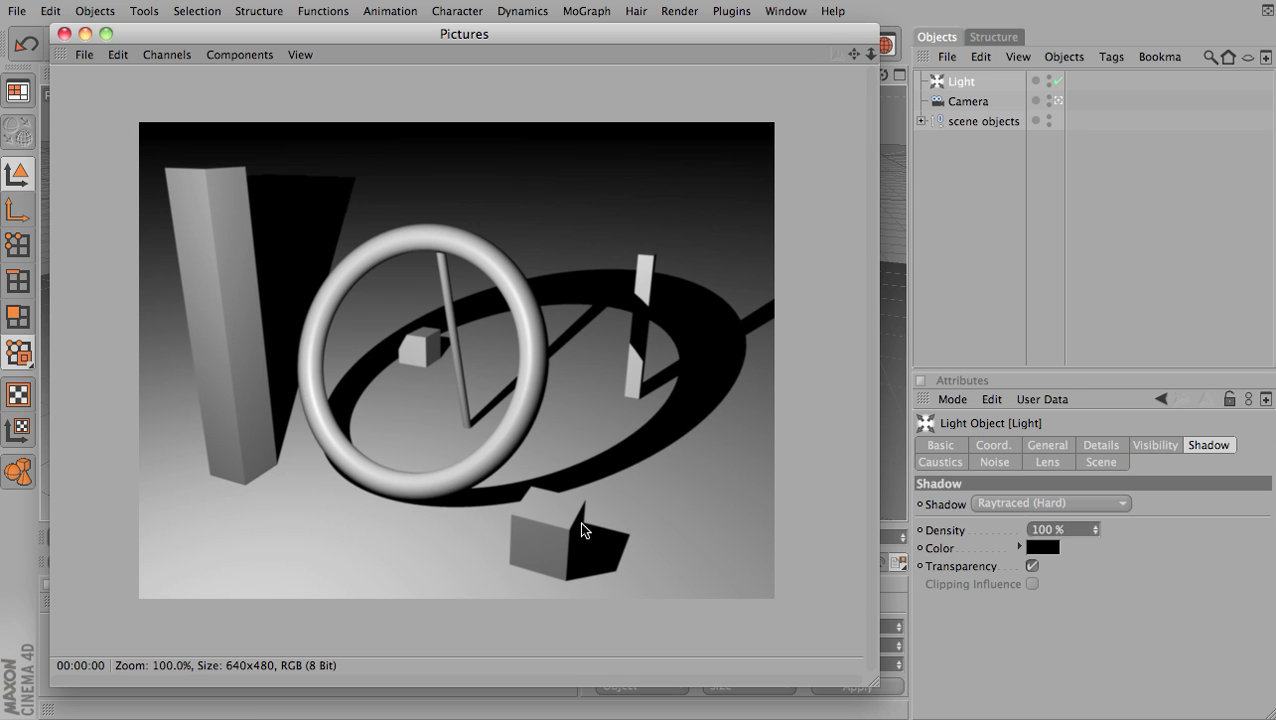
Step: Lower the raytraced shadow's density to 57% and render the scene with the lighter shadows
left_click_drag(1095, 530, 1095, 573)
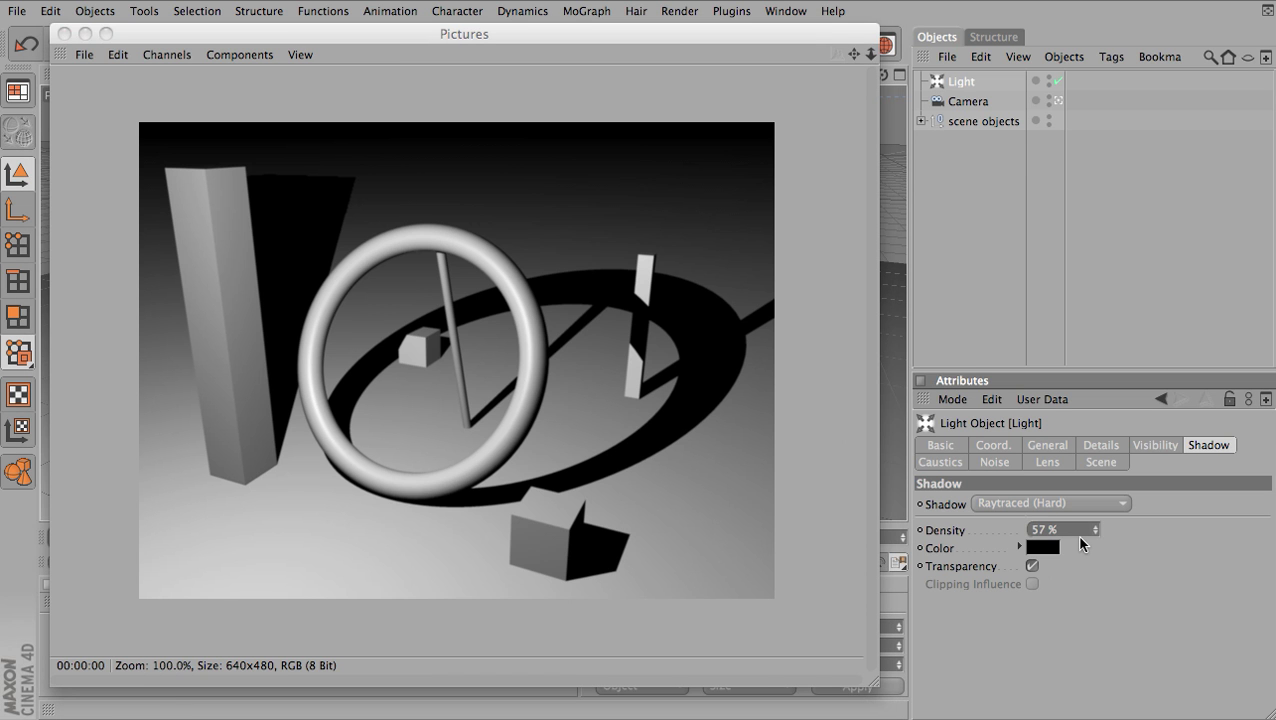
key("shift+r")
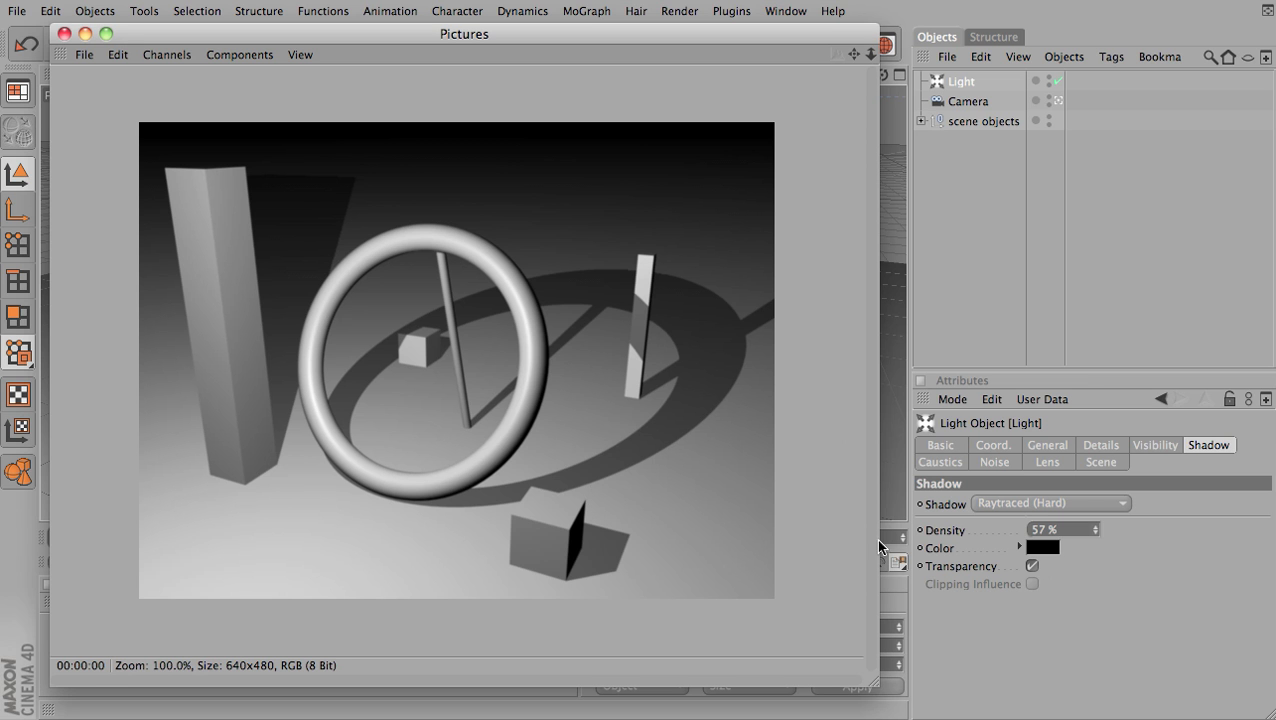
Step: Switch the light's shadow type to Area at 100% density and render the scene
left_click(1074, 501)
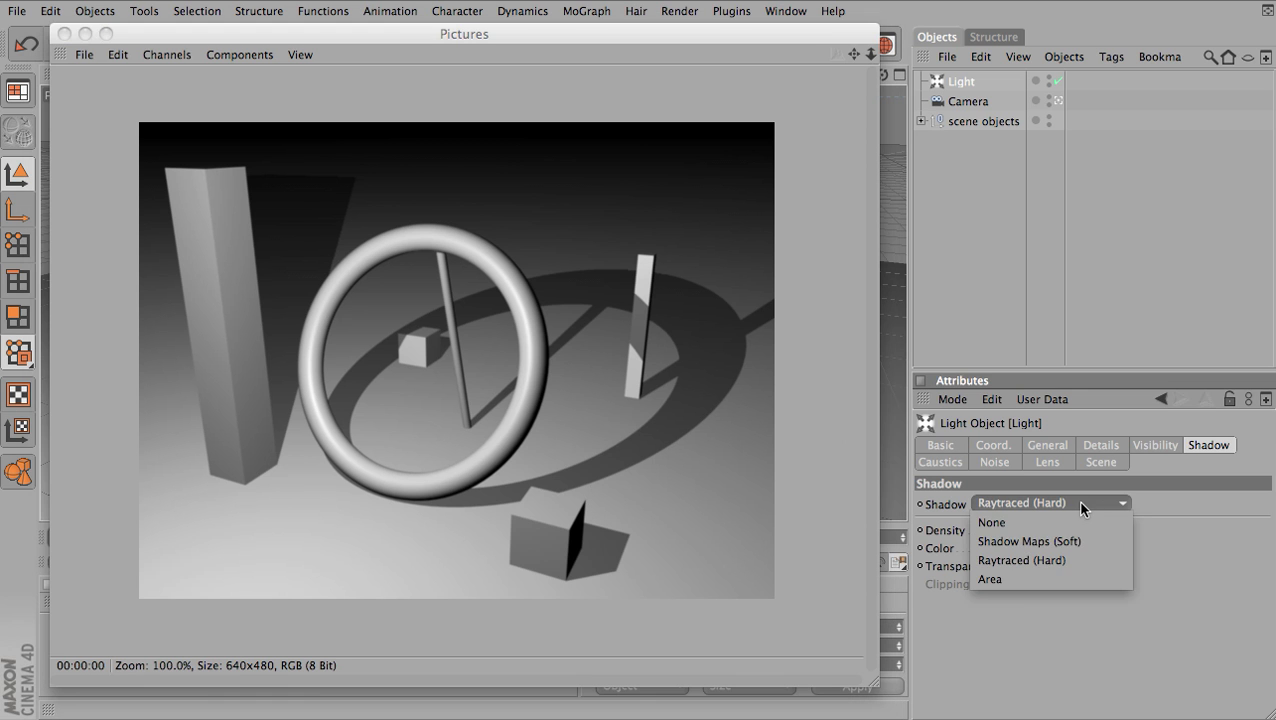
left_click(993, 579)
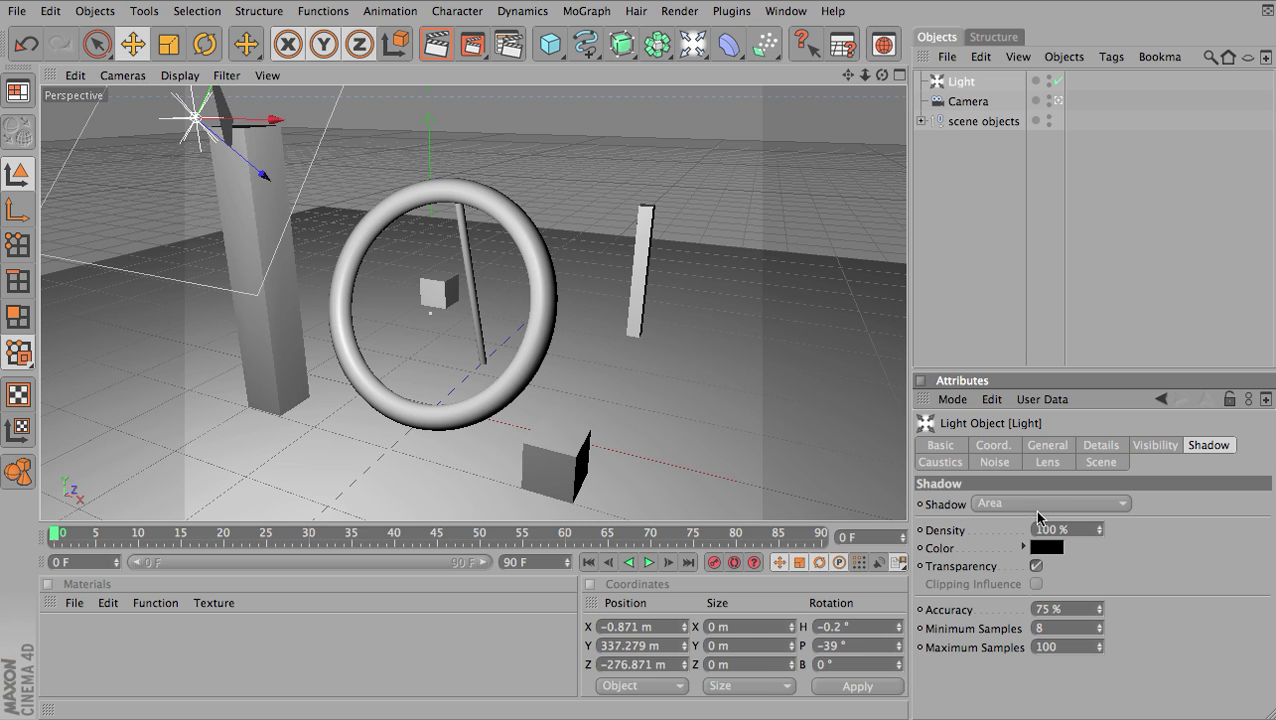
key("shift+r")
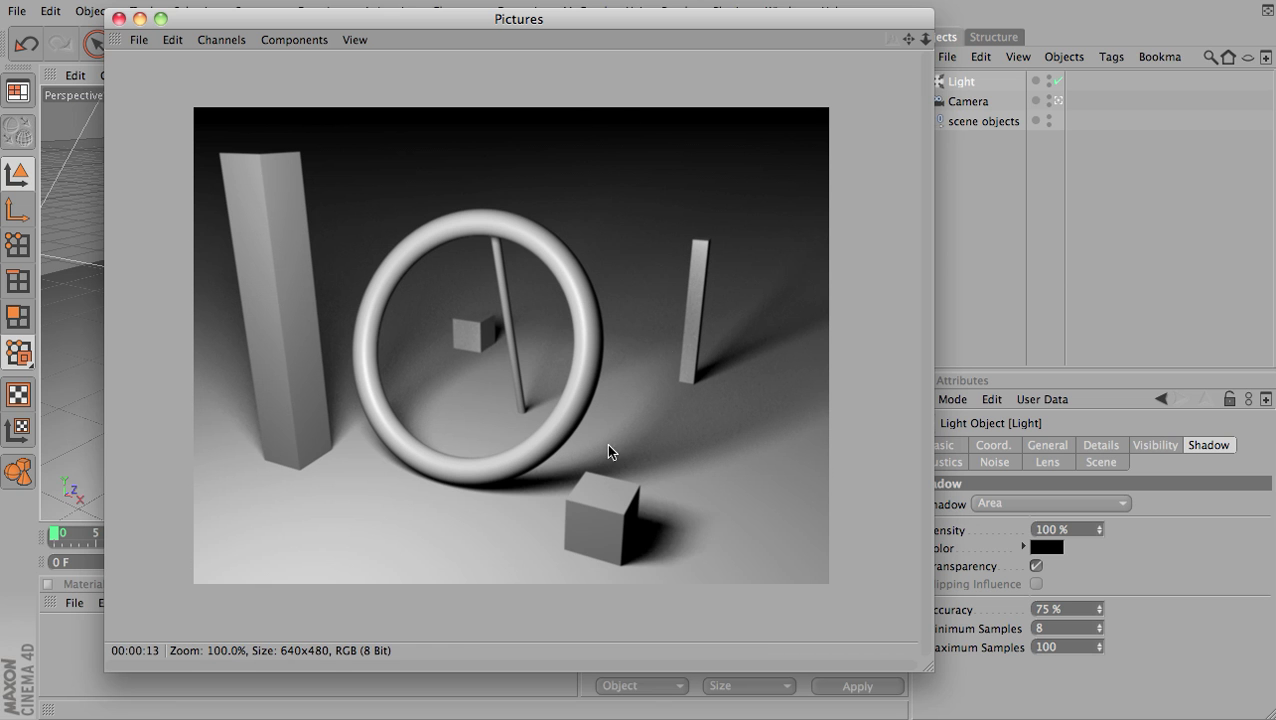
Step: Raise the area shadow's minimum samples to 16 and render the scene again
left_click_drag(806, 17, 686, 18)
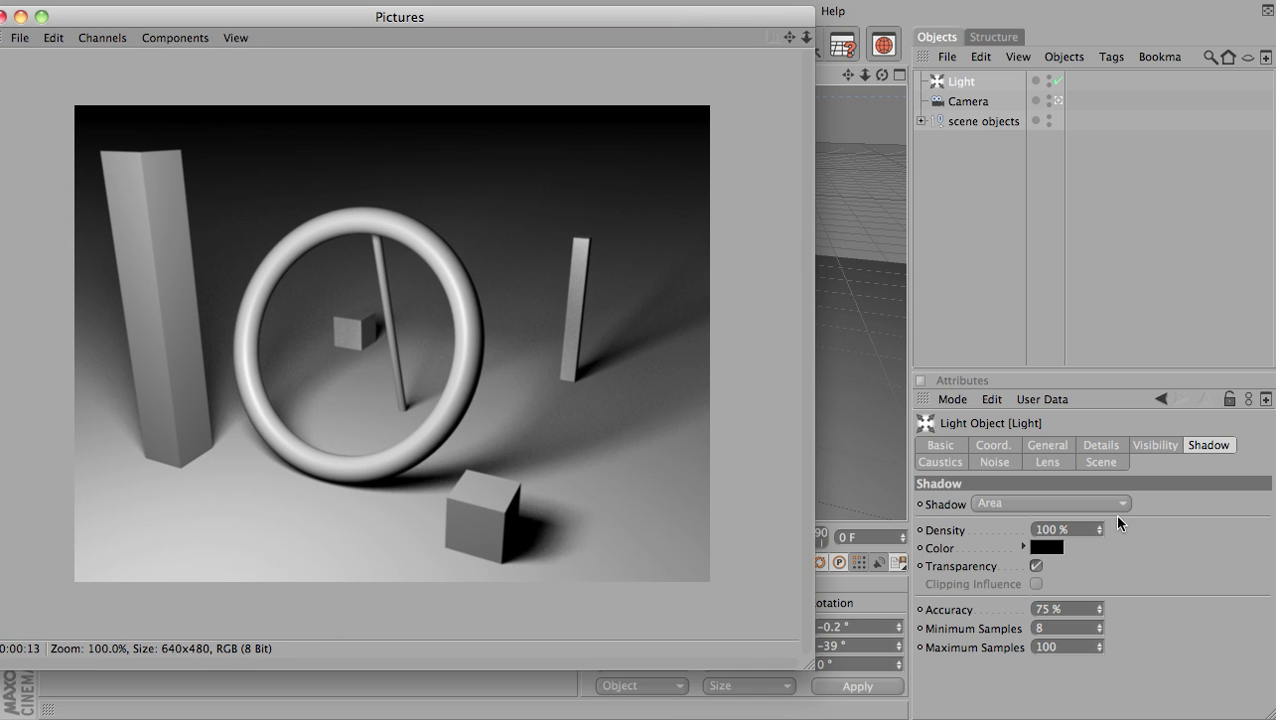
left_click(1100, 626)
left_click(1100, 626)
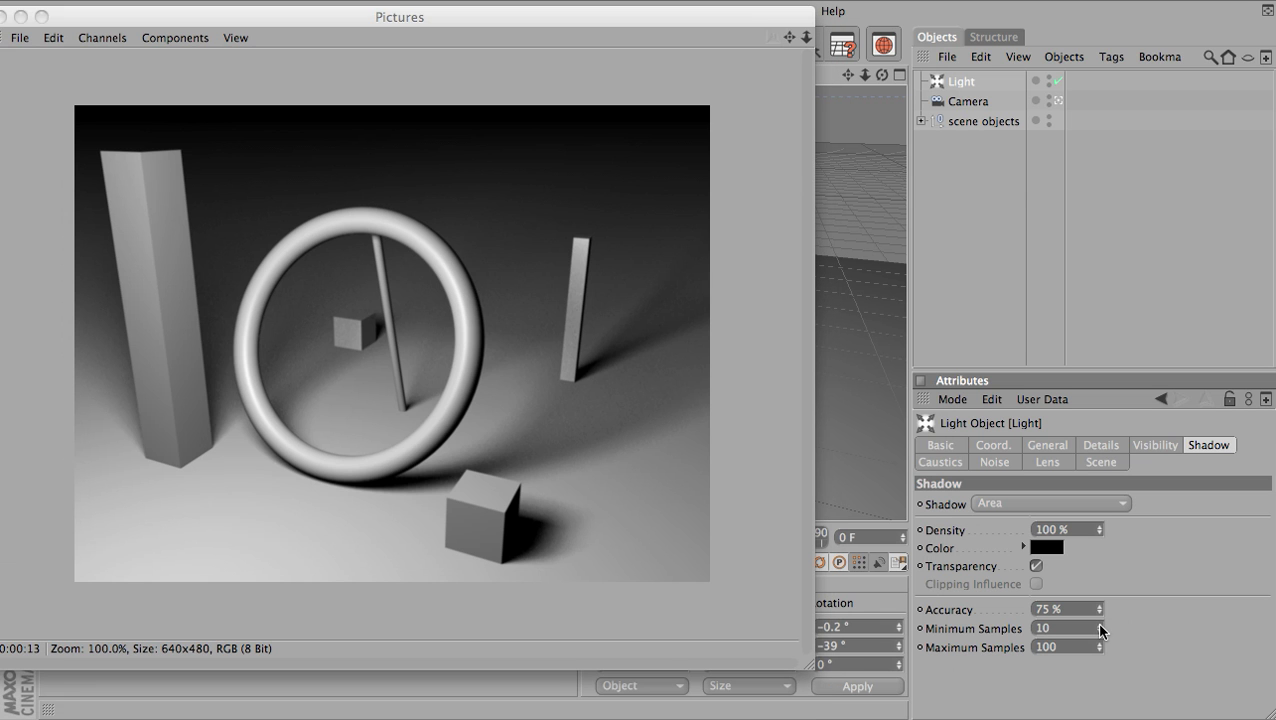
left_click(1100, 626)
left_click(1100, 626)
left_click(1100, 626)
left_click(1100, 626)
left_click(1100, 626)
left_click_drag(370, 20, 450, 24)
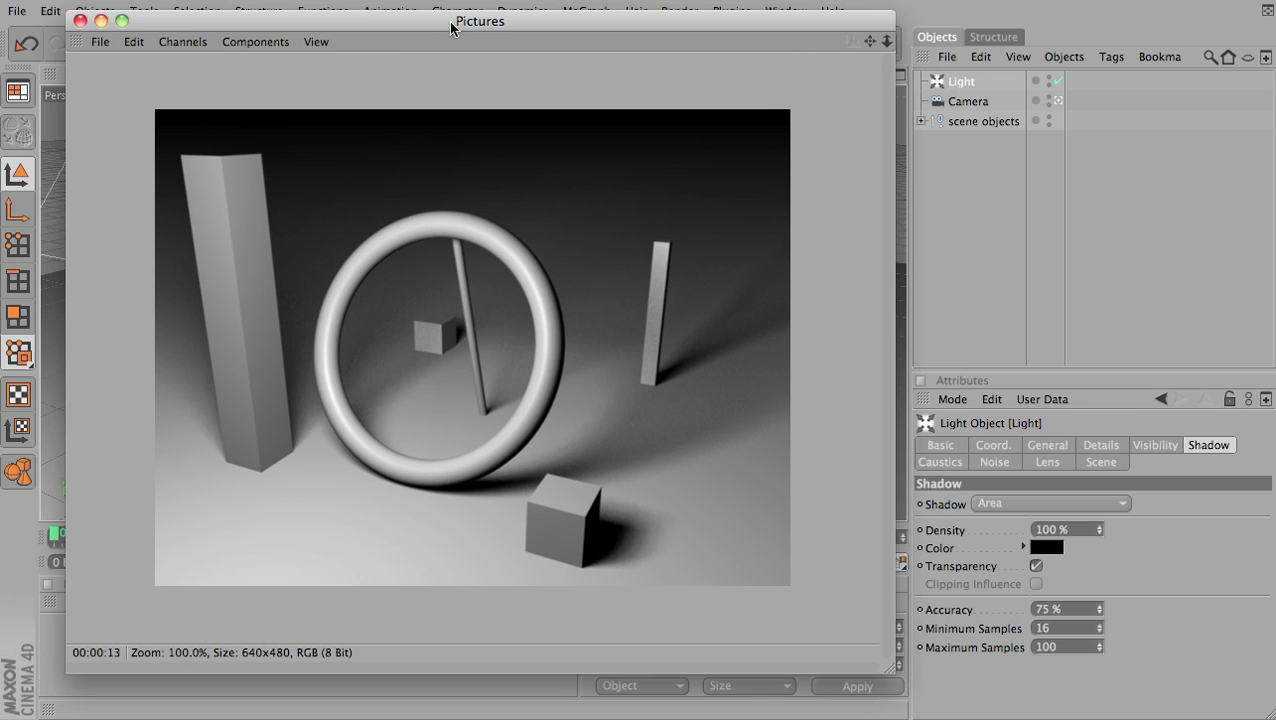
key("shift+r")
Step: Close the render window, move the light about 338 m back along its Z axis away from the objects, and render the scene
left_click(80, 21)
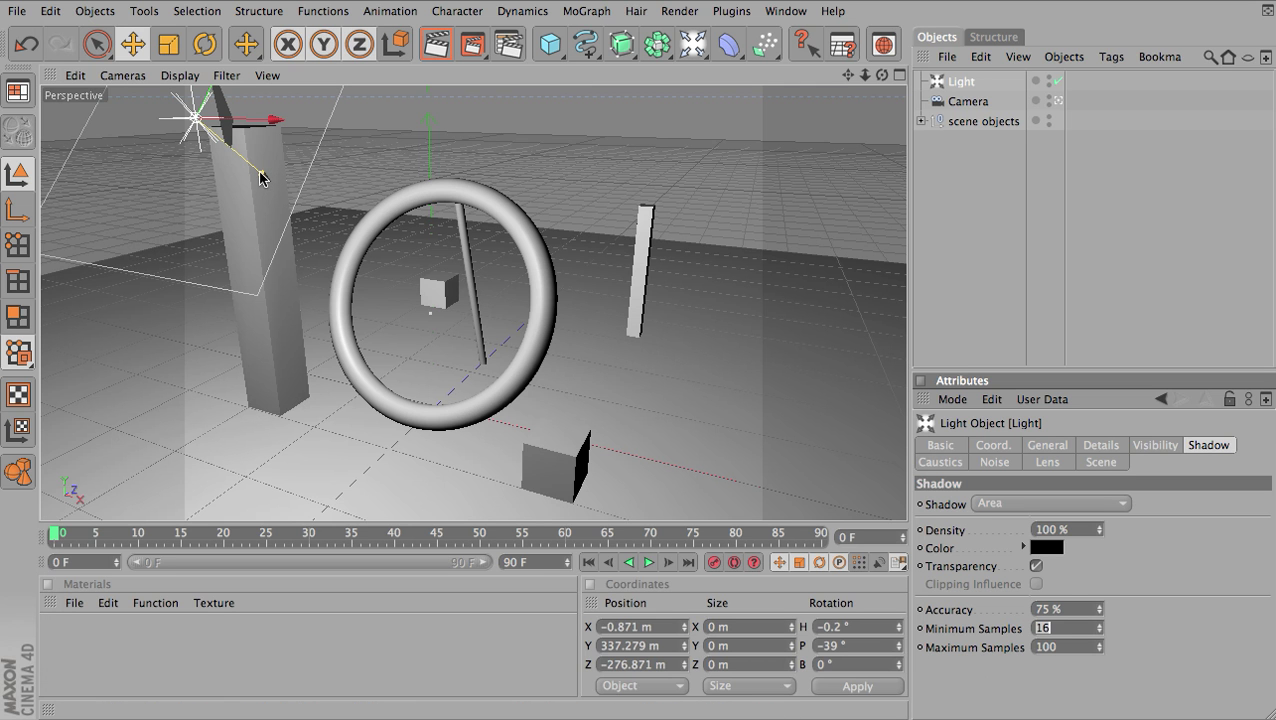
mouse_move(260, 178)
left_mouse_down()
mouse_move(352, 248)
mouse_move(385, 255)
mouse_move(220, 110)
mouse_move(205, 100)
mouse_move(190, 112)
left_mouse_up()
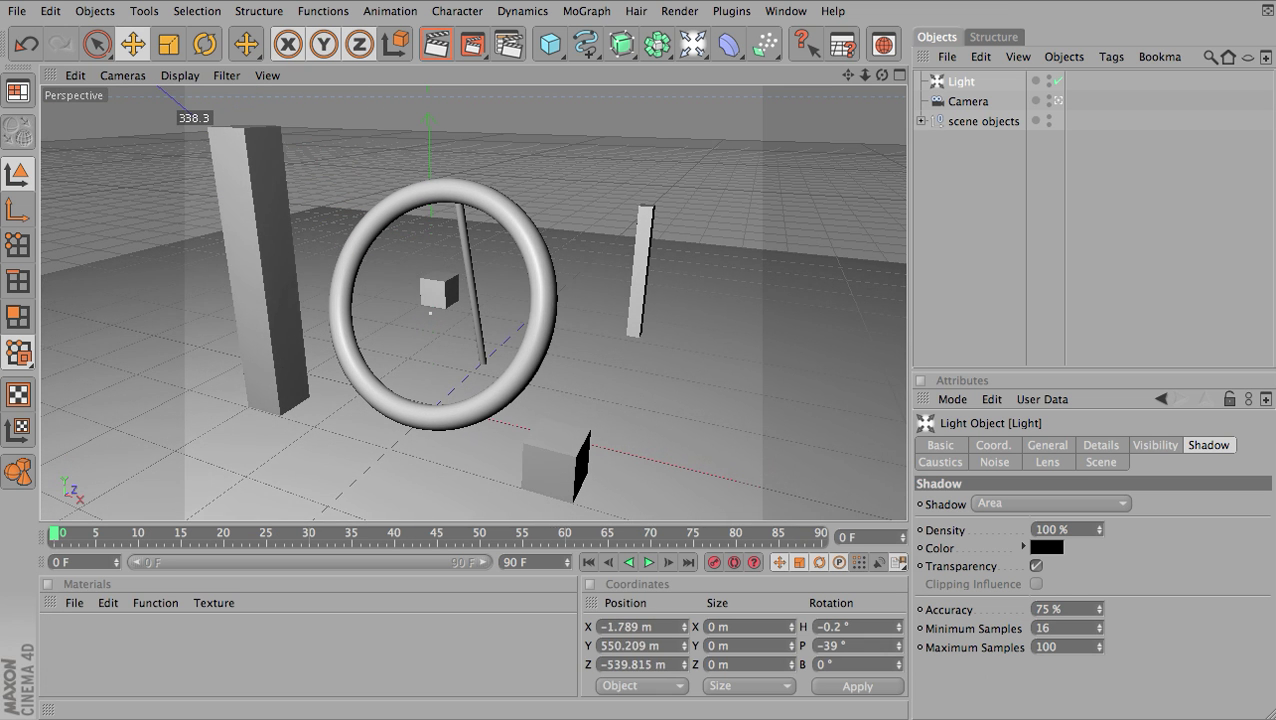
key("shift+r")
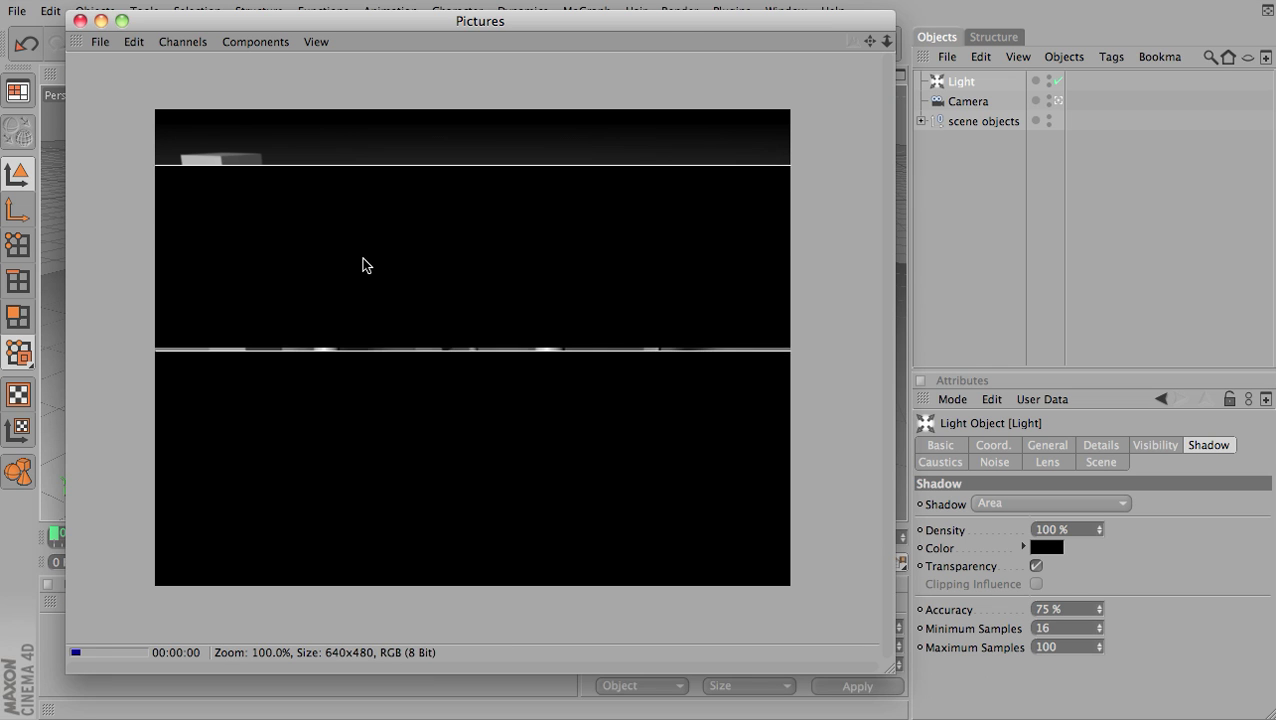